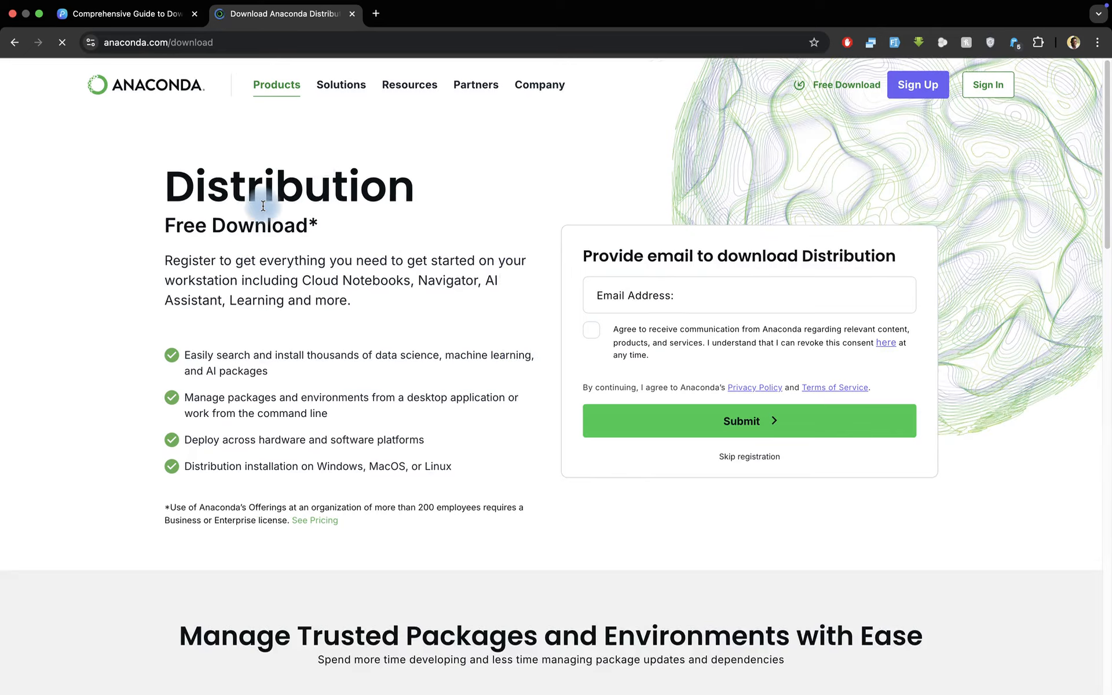
Skip registration for the Anaconda Distribution download and go to the list of Anaconda installers.
scroll(250, 228, "down", 7)
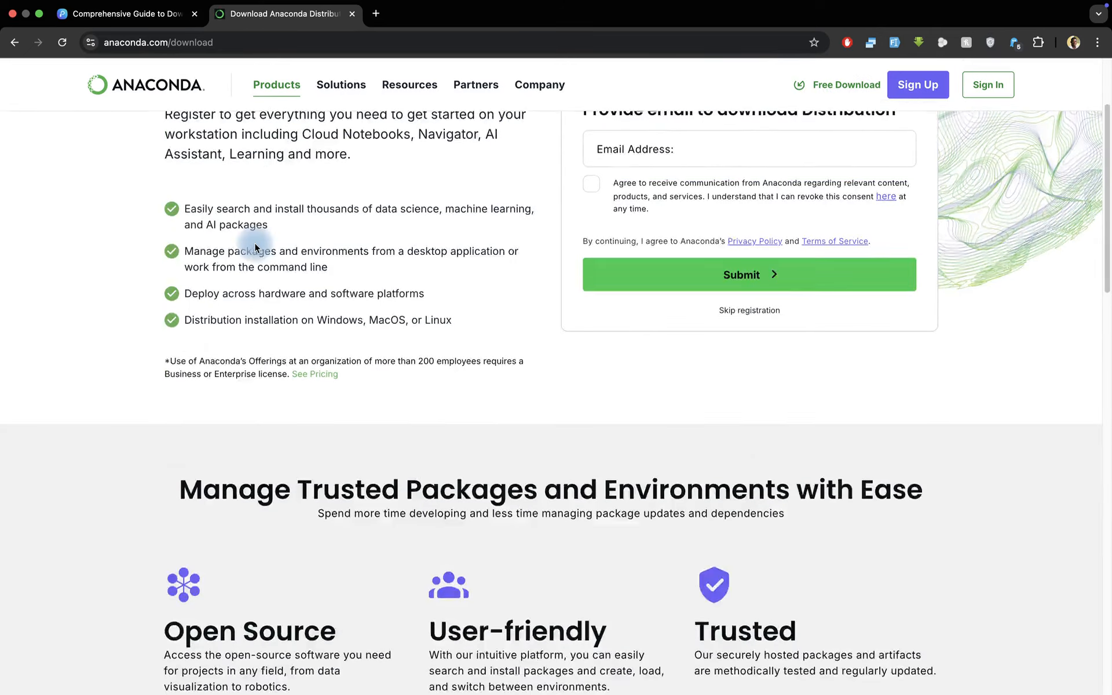
scroll(248, 241, "up", 7)
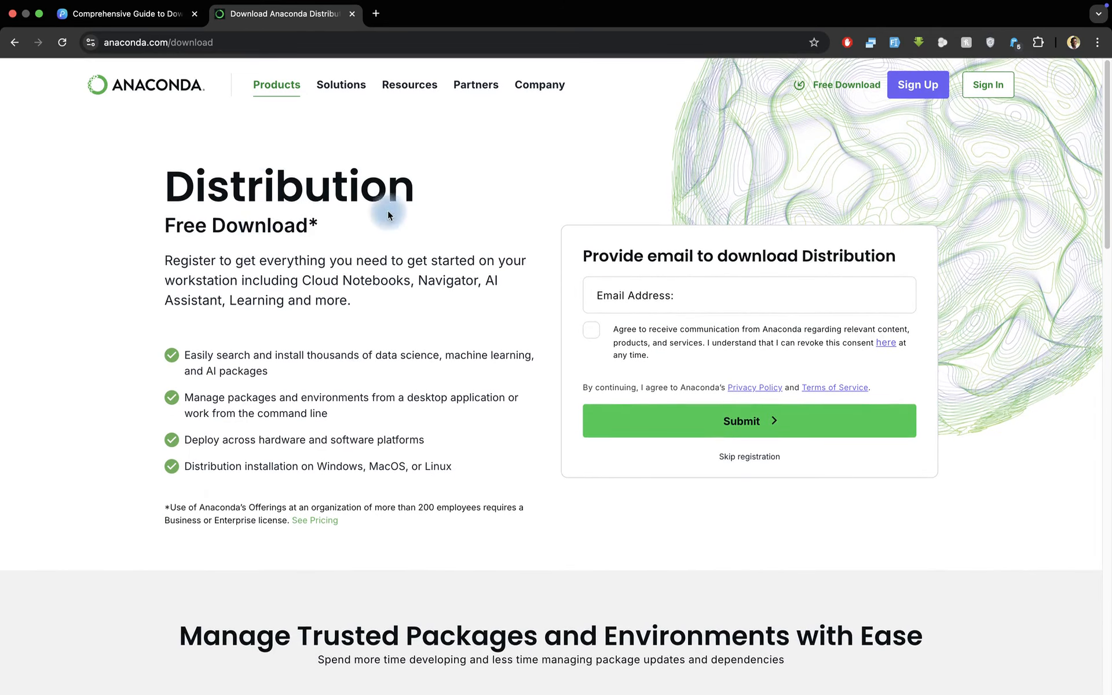
left_click(659, 298)
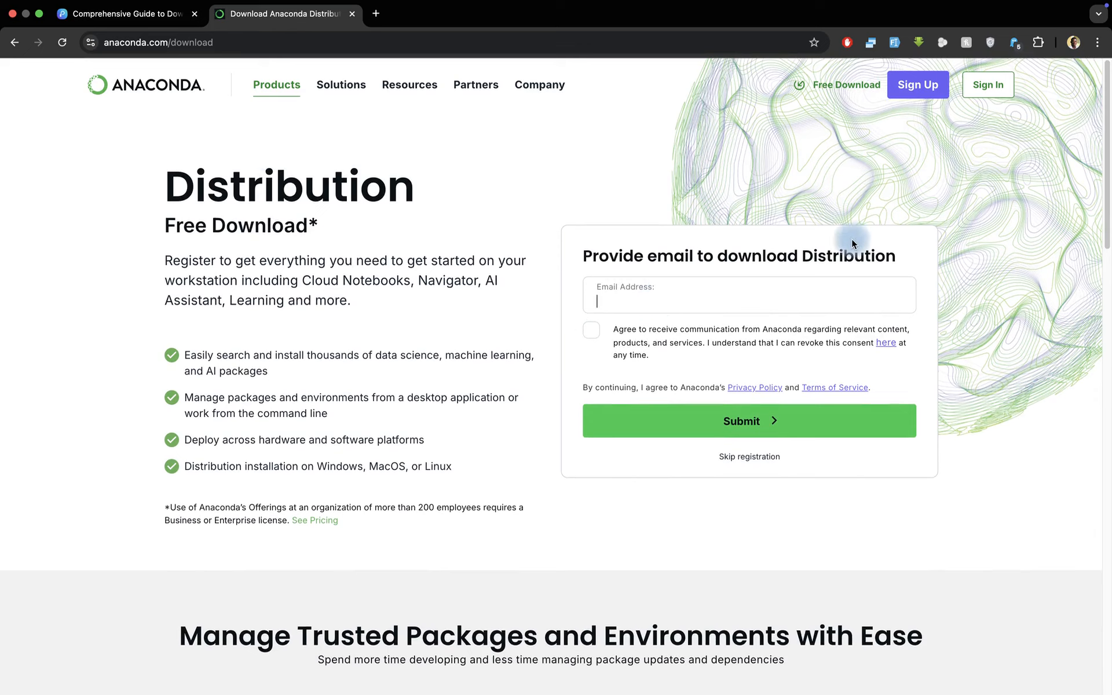
left_click(739, 461)
scroll(312, 491, "down", 3)
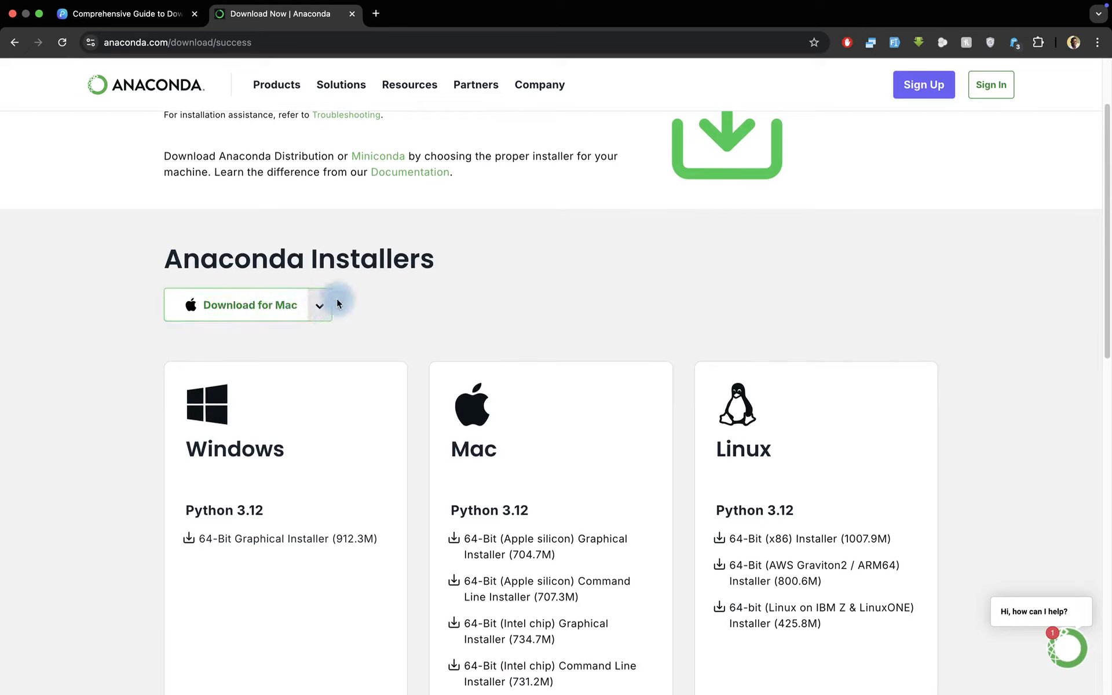
Examine the Mac download choices and the Anaconda installers offered for Windows, Mac and Linux.
left_click(319, 305)
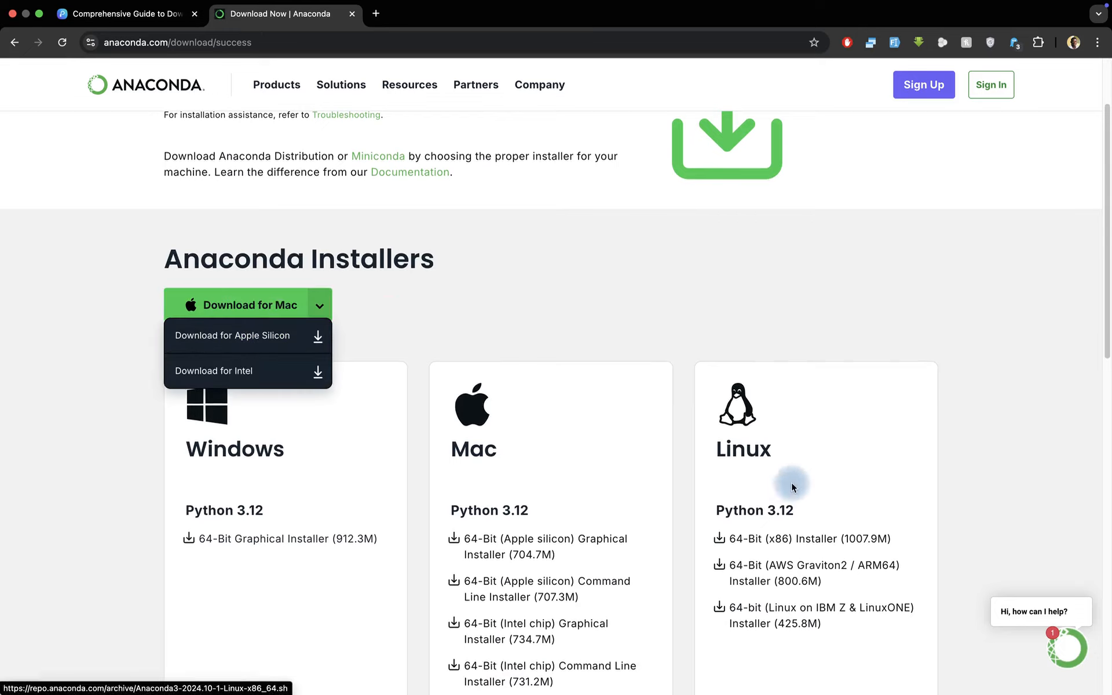
left_click(327, 301)
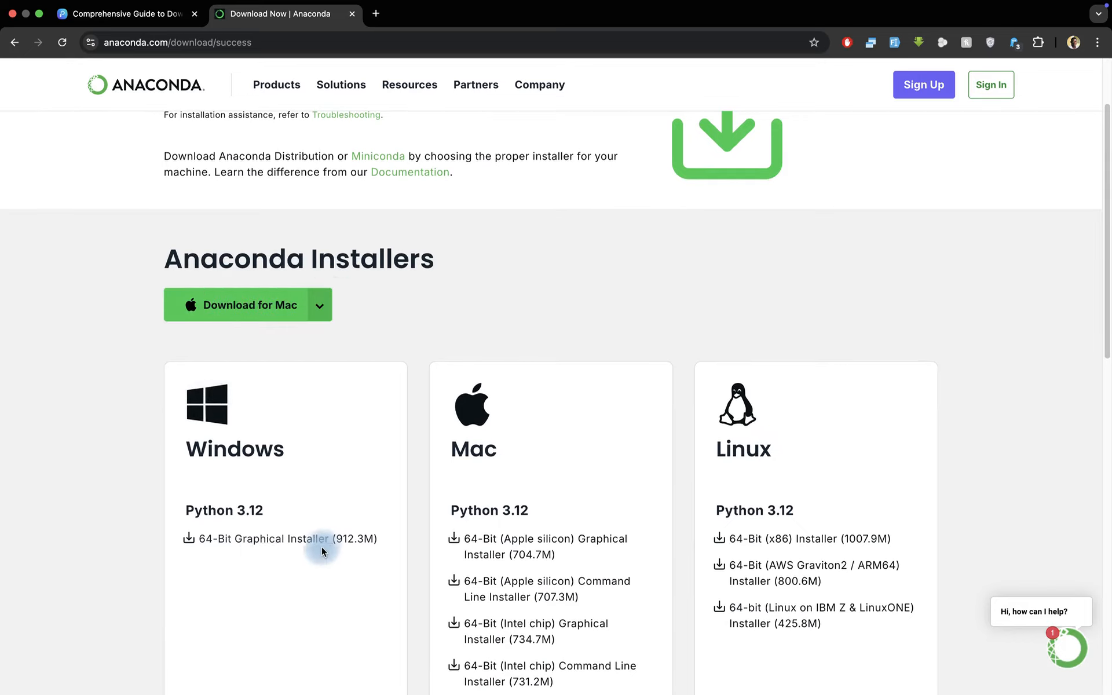
scroll(240, 543, "down", 2)
scroll(240, 544, "down", 3)
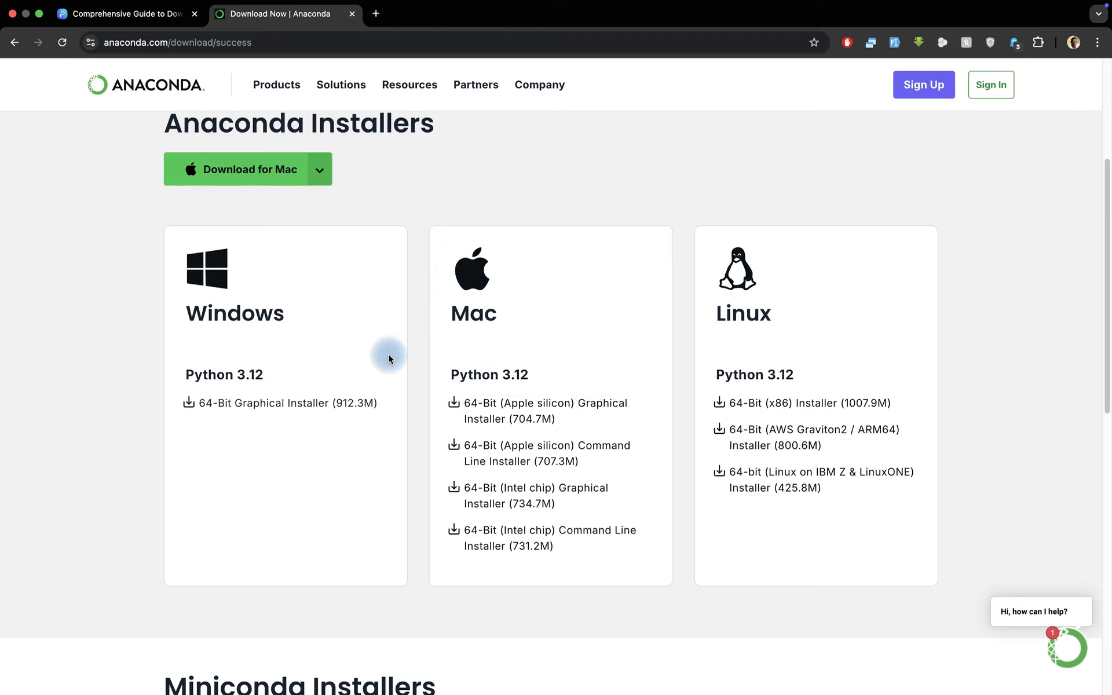
Switch to Finder, open the Anaconda3-20241.pkg installer and allow it to run its compatibility check.
key("ctrl+Left")
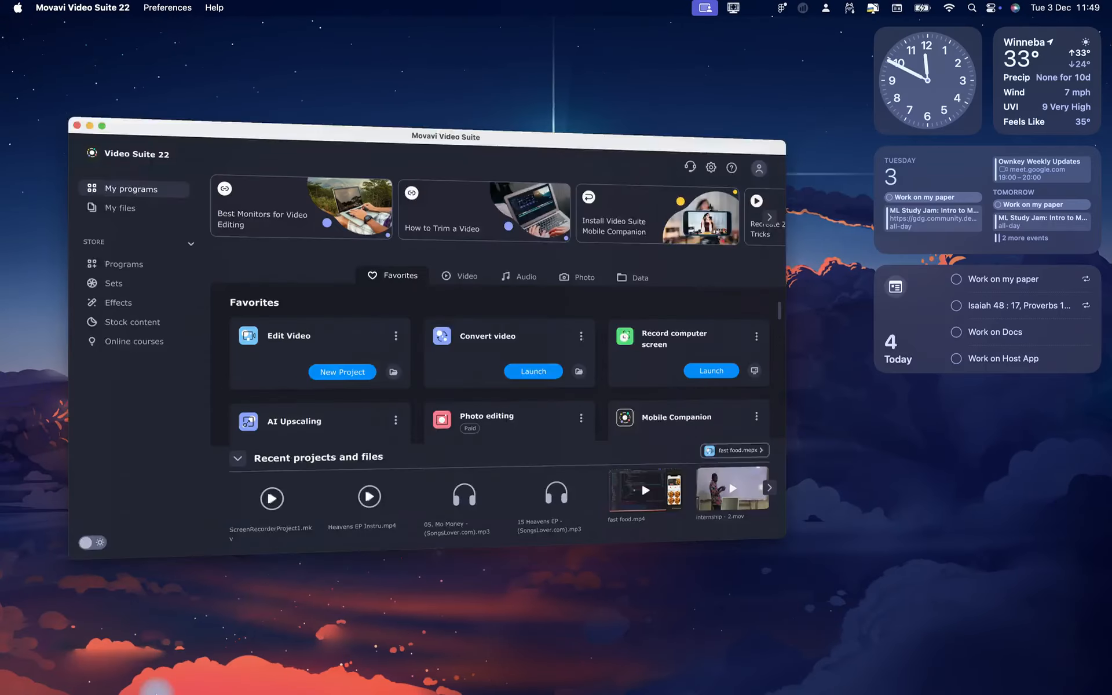
left_click(65, 665)
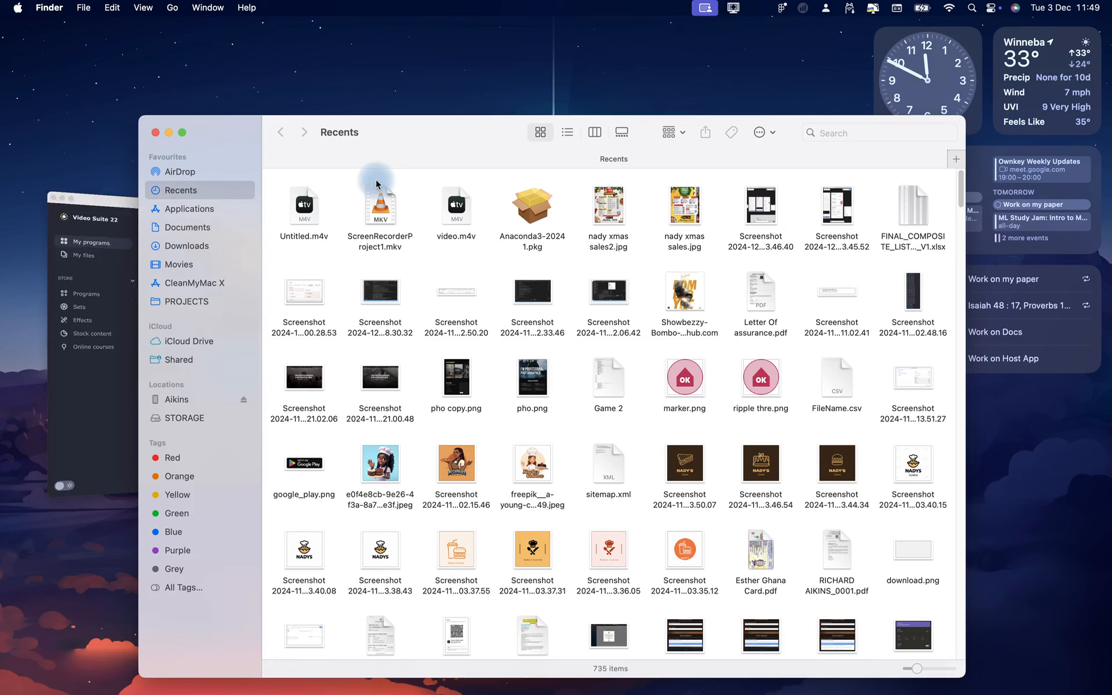
left_click(539, 216)
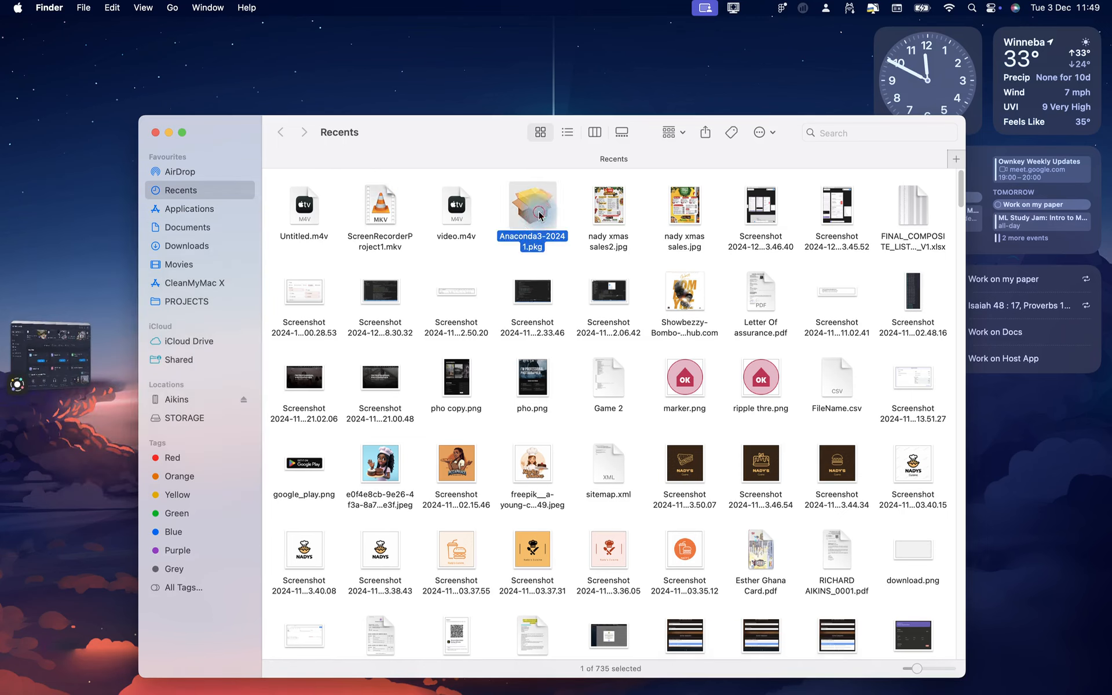
double_click(540, 216)
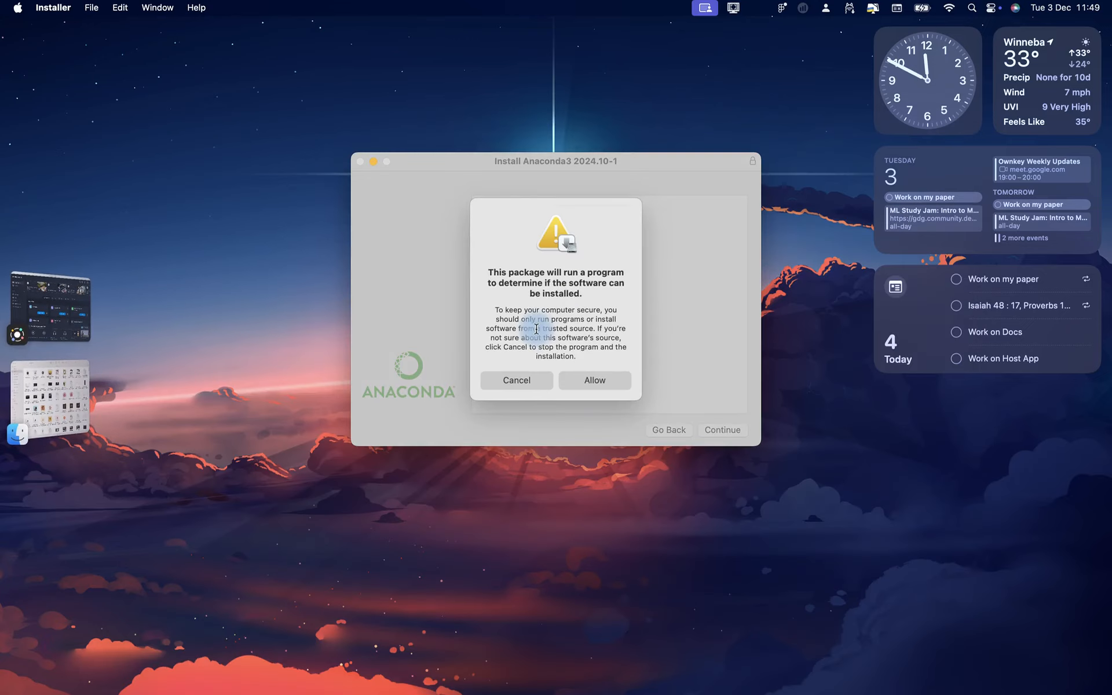
left_click(589, 379)
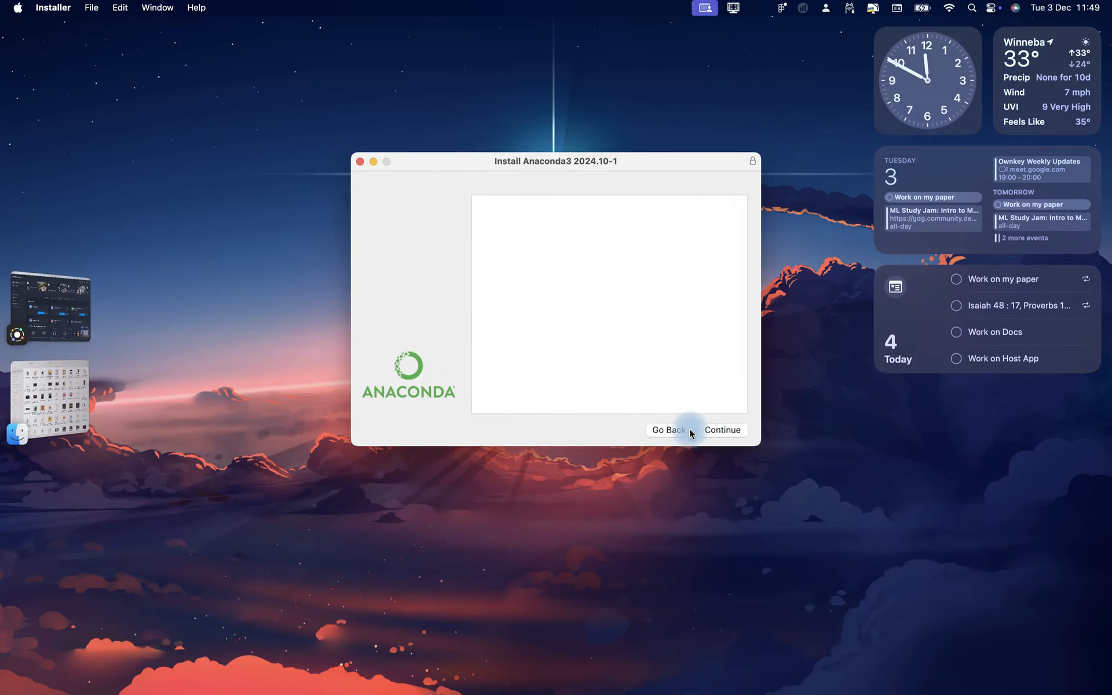
Advance the installer to the Read Me page and review its information, highlighting the "Modify PATH" option.
left_click(738, 438)
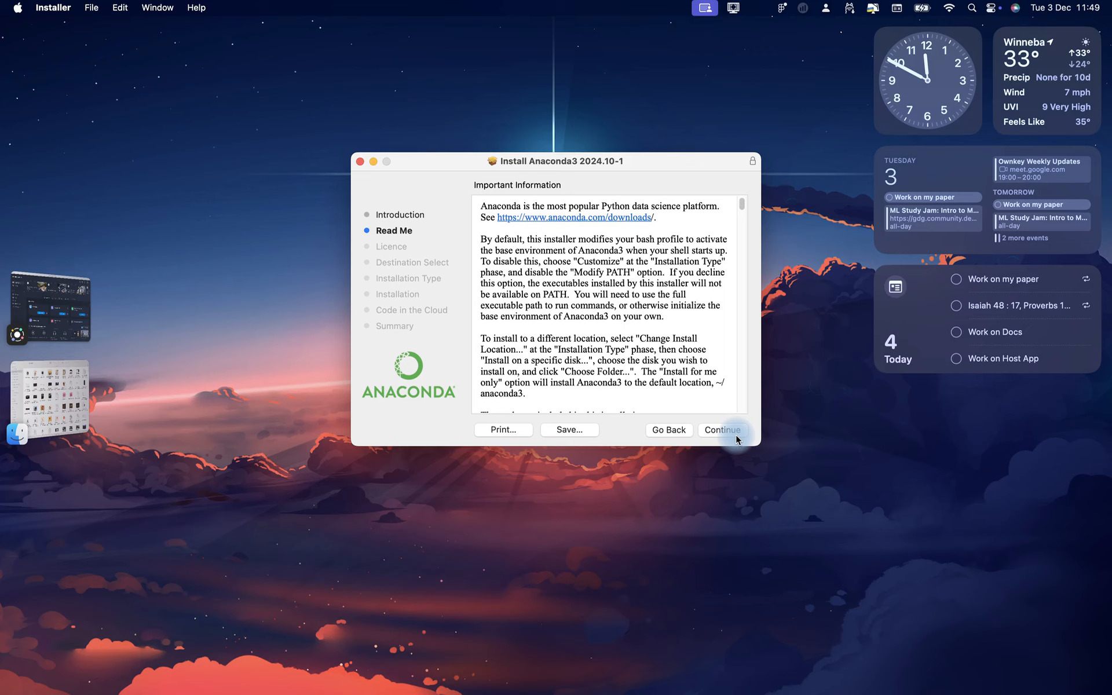
scroll(640, 367, "down", 10)
scroll(643, 348, "up", 10)
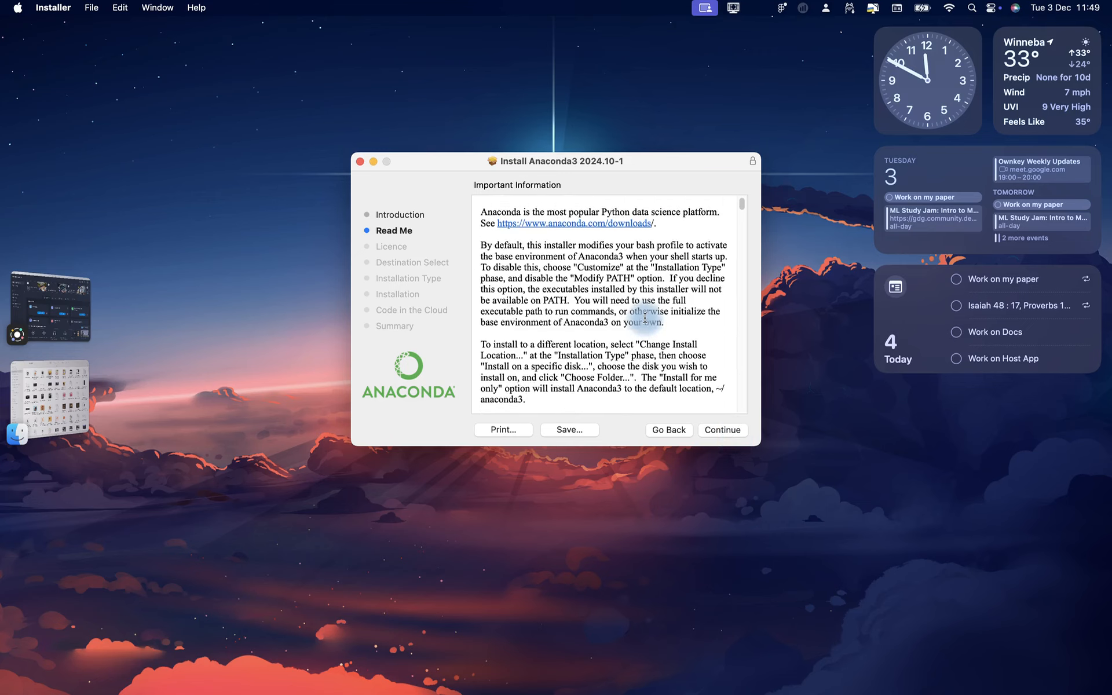
scroll(643, 315, "down", 8)
scroll(641, 385, "up", 8)
scroll(726, 411, "down", 1)
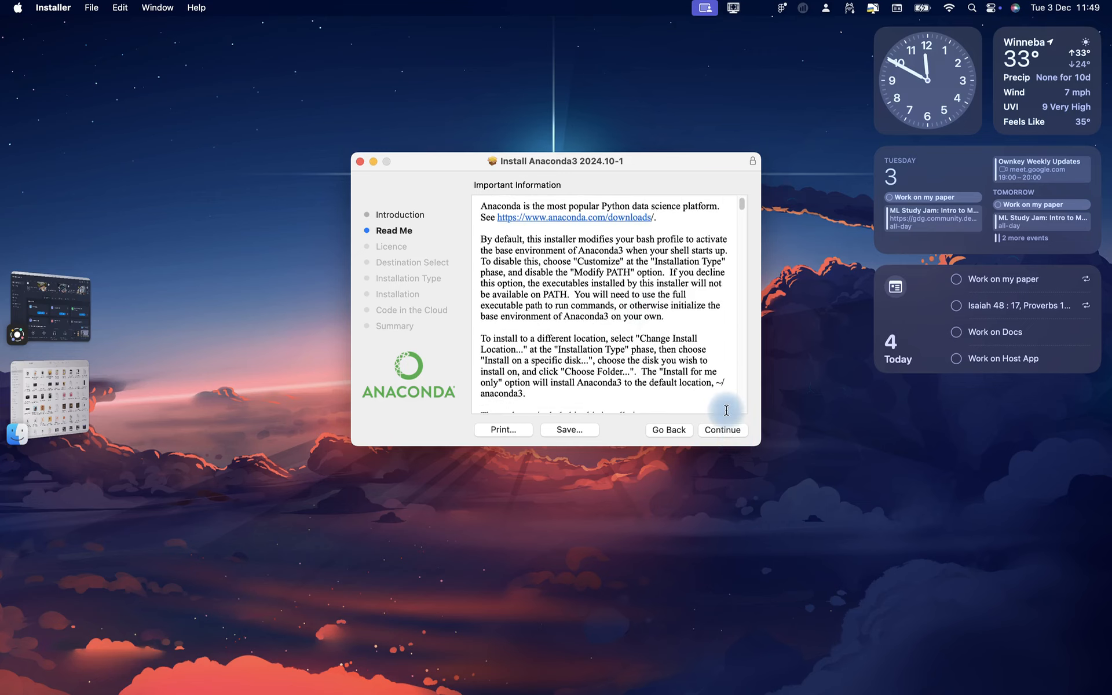
left_click_drag(588, 274, 630, 273)
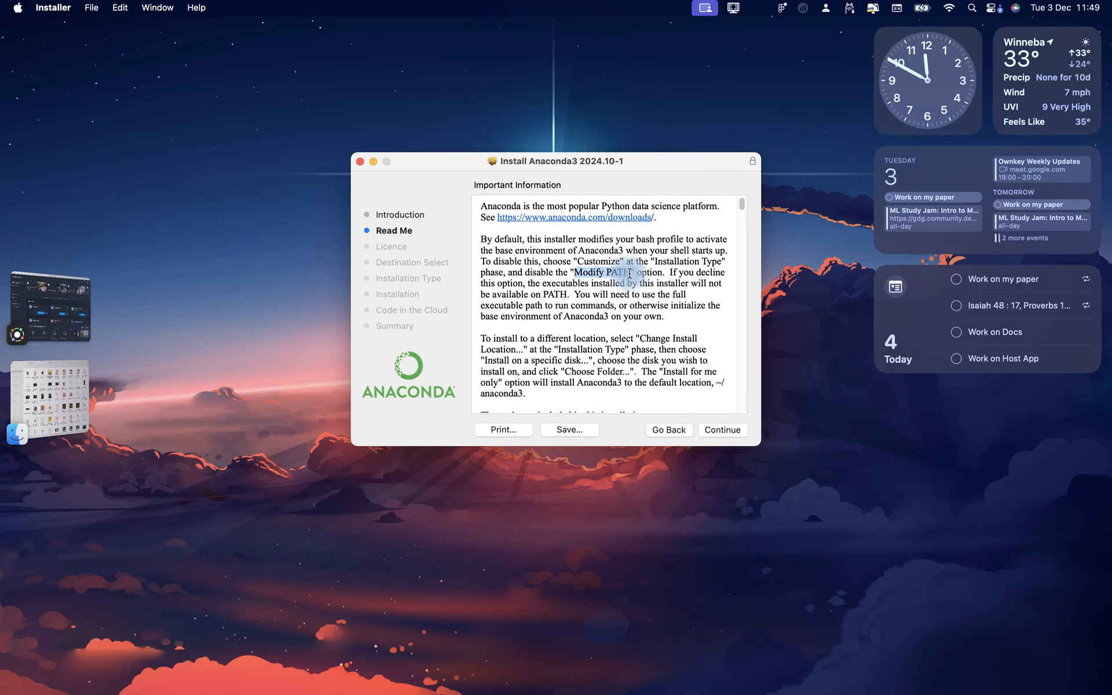
Proceed to the software licence agreement and agree to its terms.
left_click(716, 431)
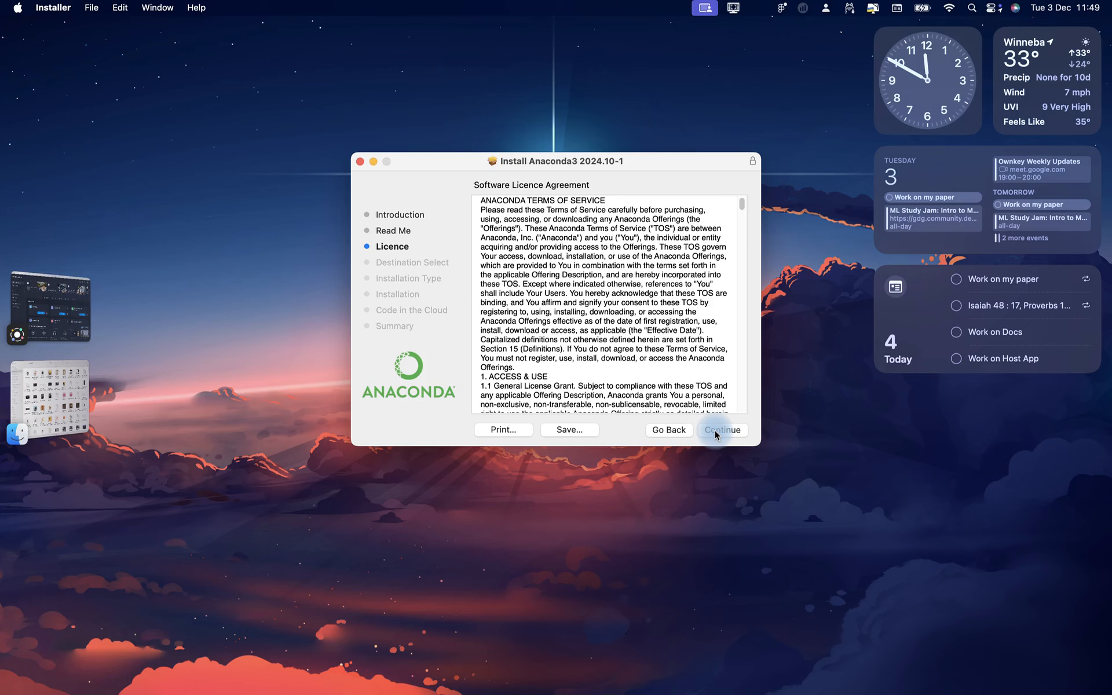
left_click(716, 431)
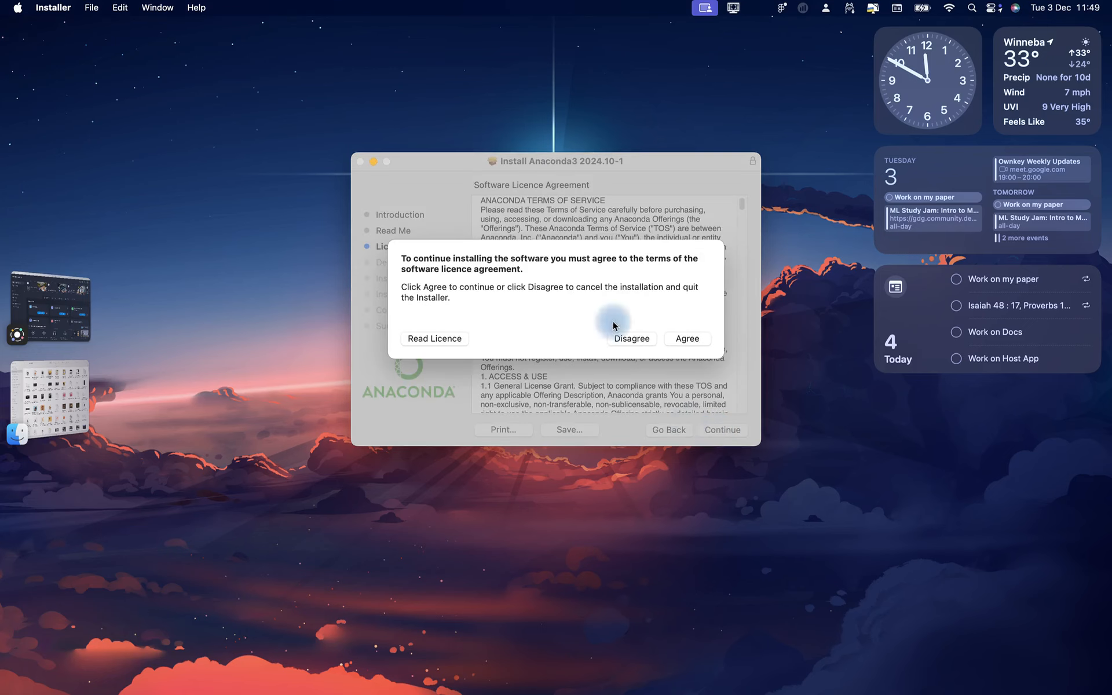
left_click(678, 337)
Choose installation for all users of this computer and start the standard install on Macintosh HD.
left_click(616, 250)
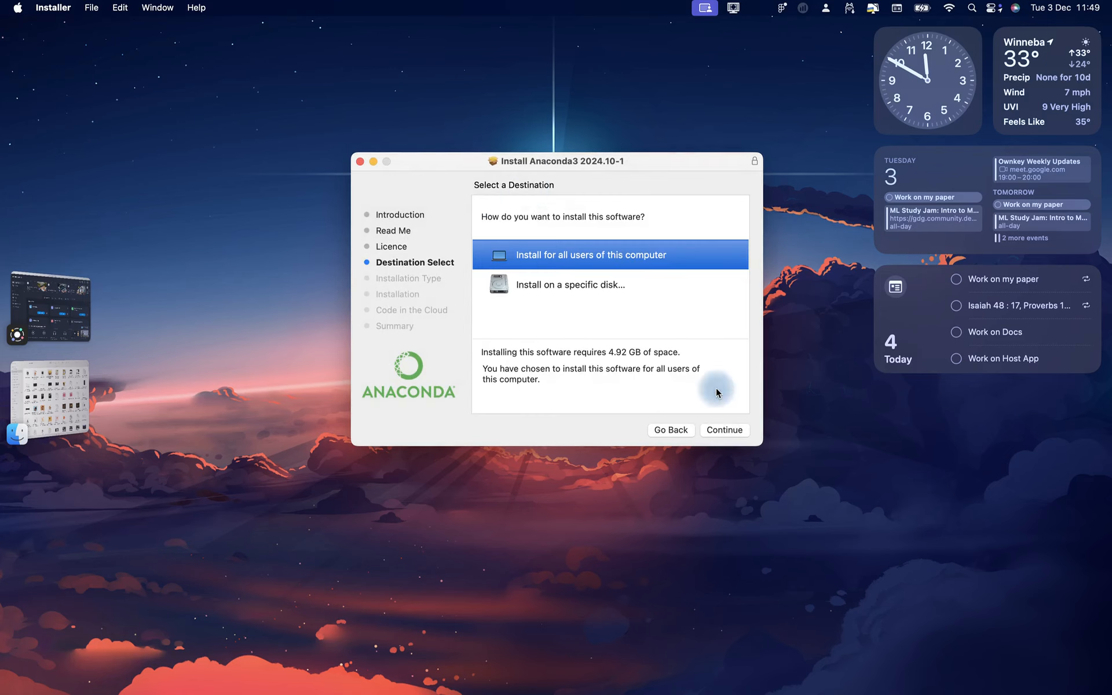
left_click(734, 432)
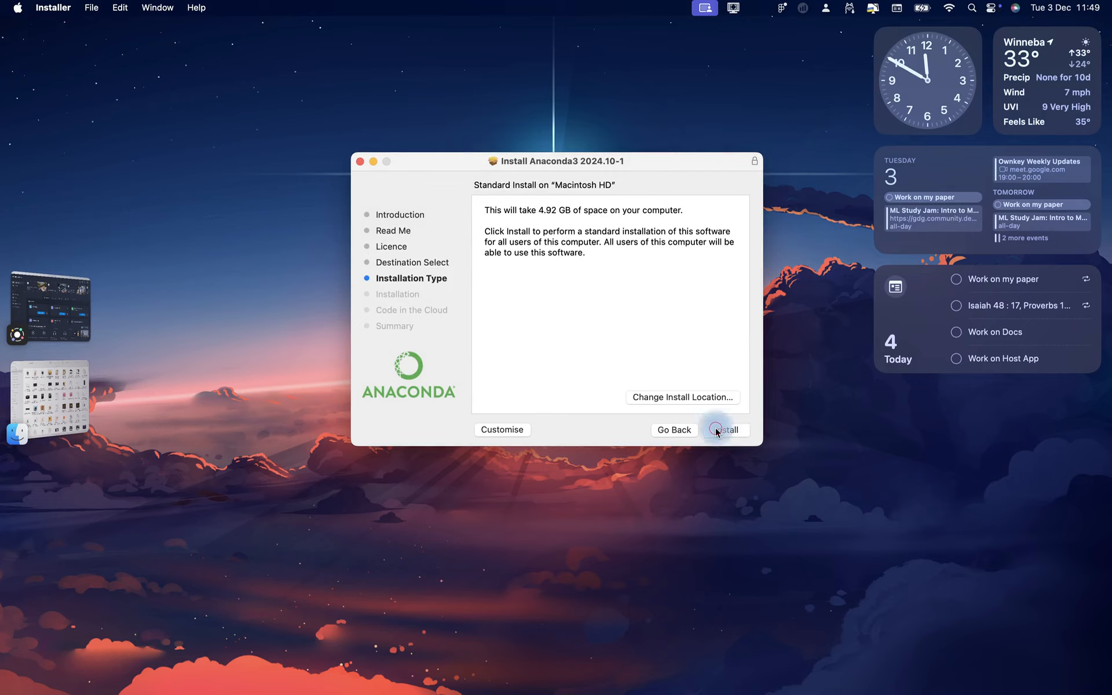
left_click(719, 430)
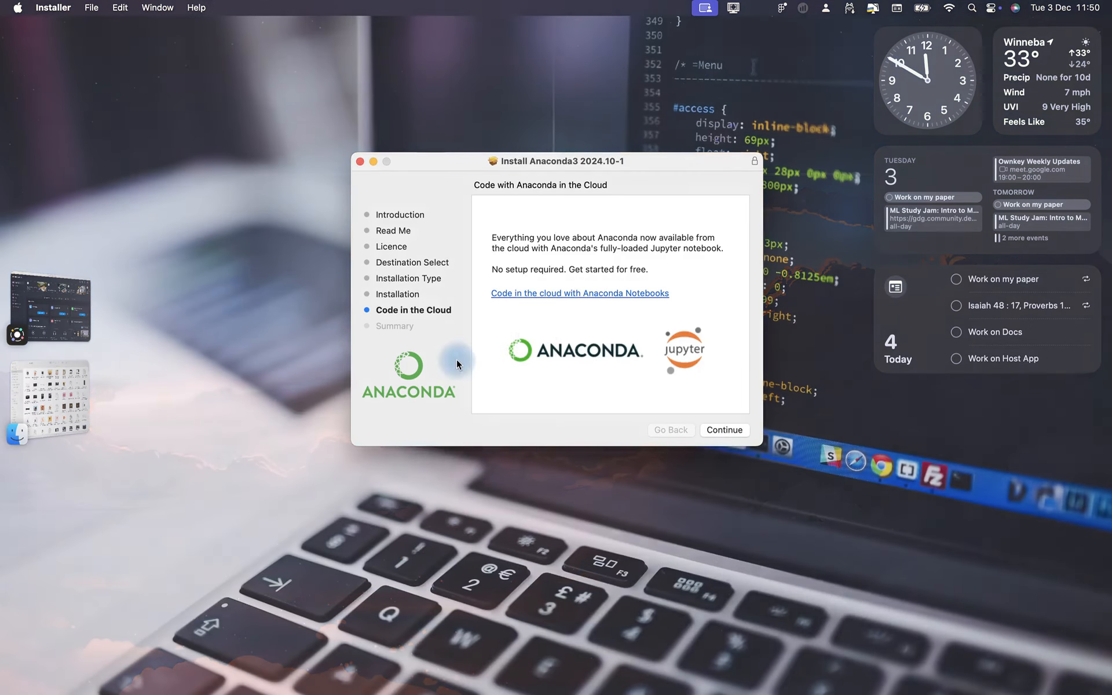
Switch to Finder, preview "WhatsApp Image 2024-12-01 at 13.06.46.jpeg" from Downloads and minimise the folder window behind it.
left_click(93, 385)
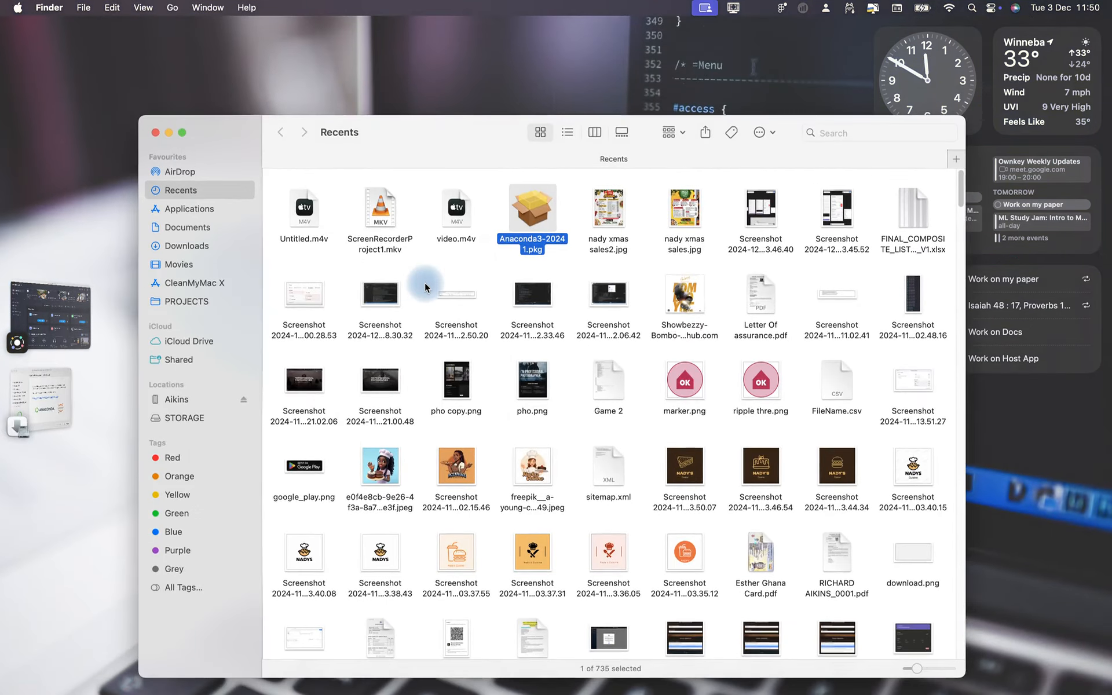
left_click(187, 246)
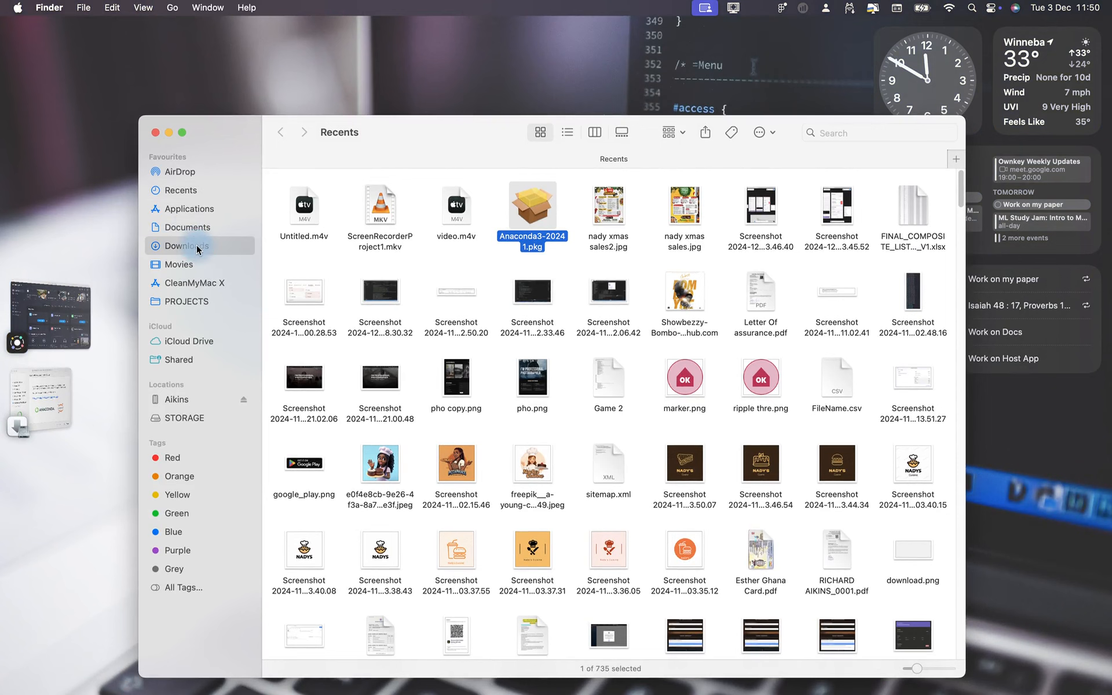
left_click(350, 290)
key("space")
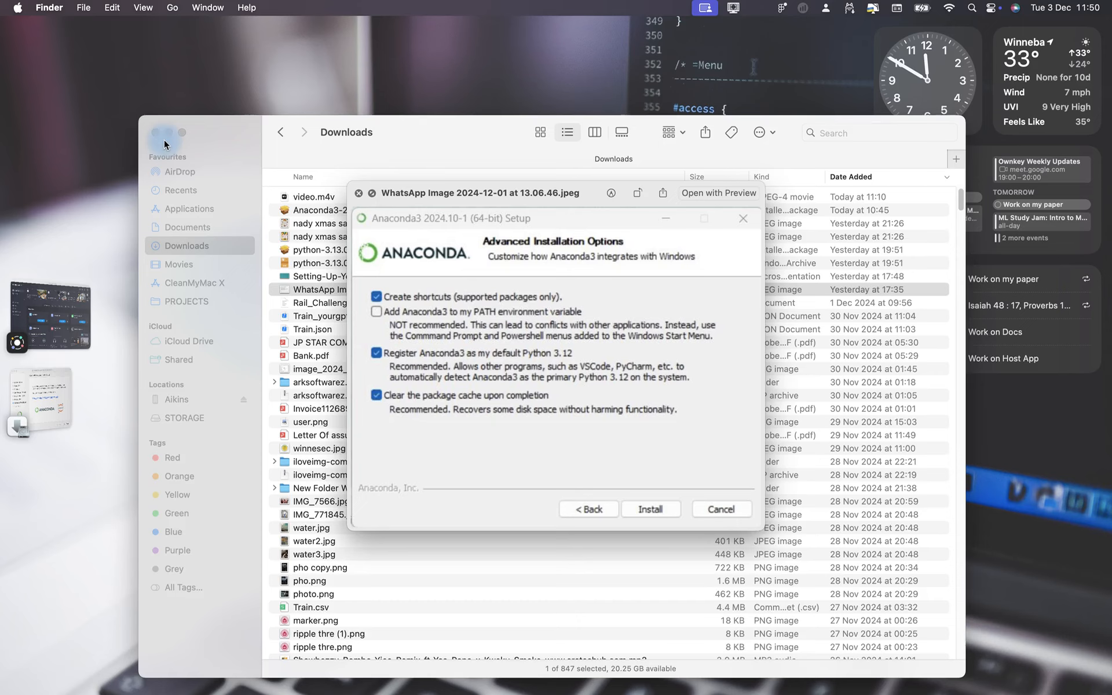
left_click(166, 135)
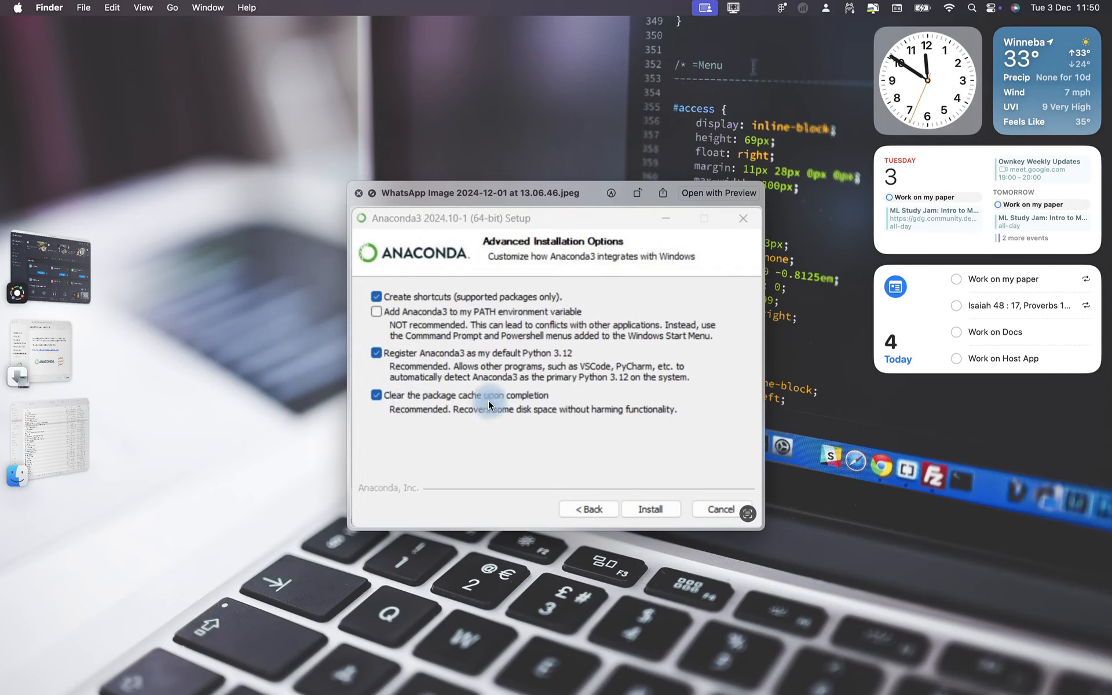
Examine the previewed Windows installation options, including clearing the package cache, and close the preview and the folder window.
left_click(377, 396)
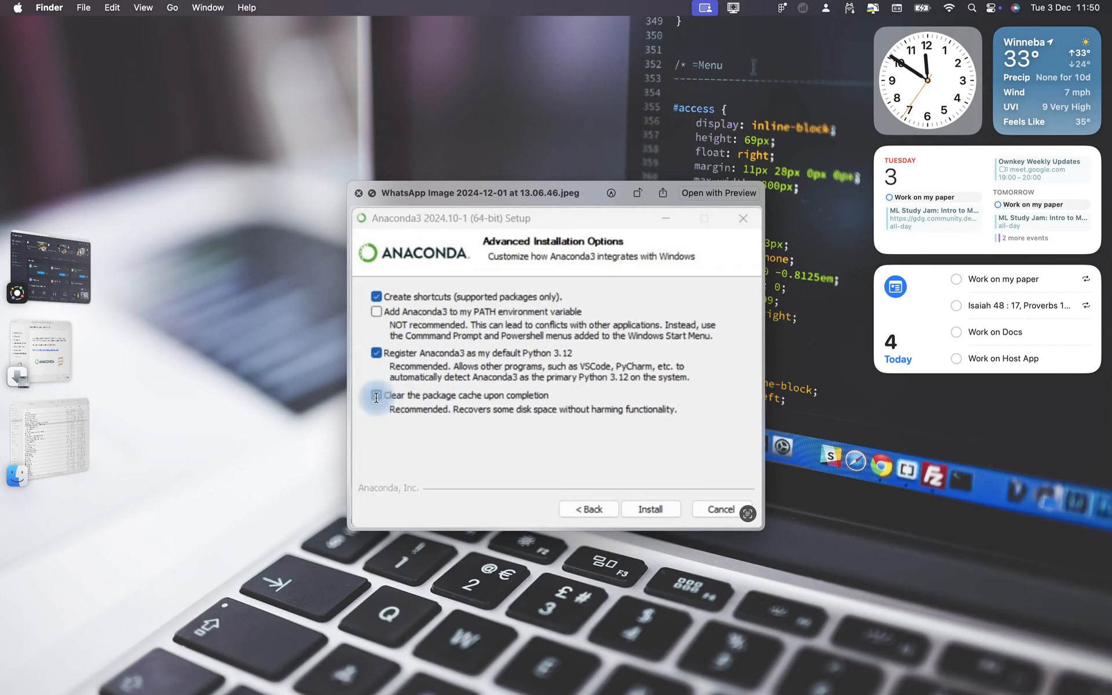
left_click(376, 396)
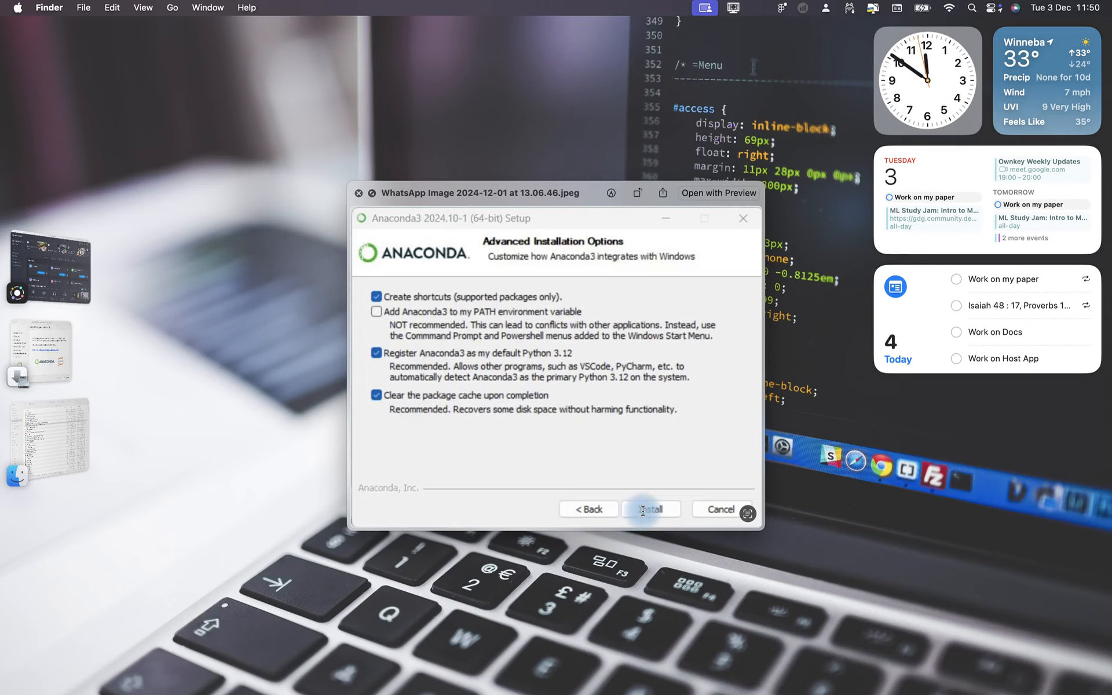
left_click(359, 194)
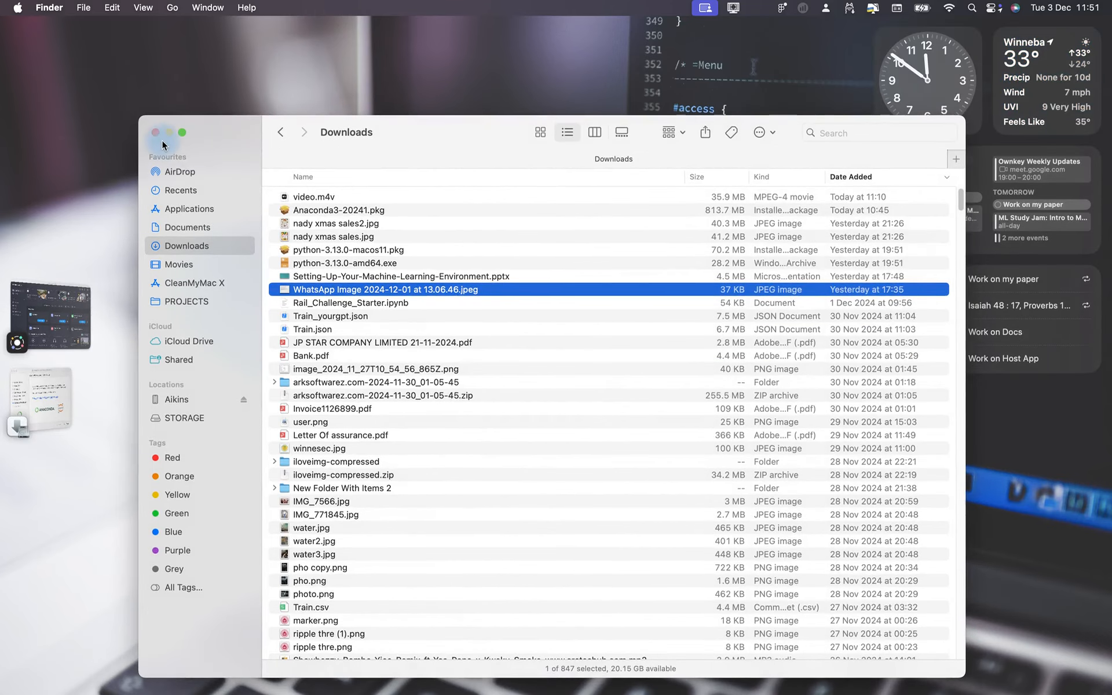
left_click(167, 133)
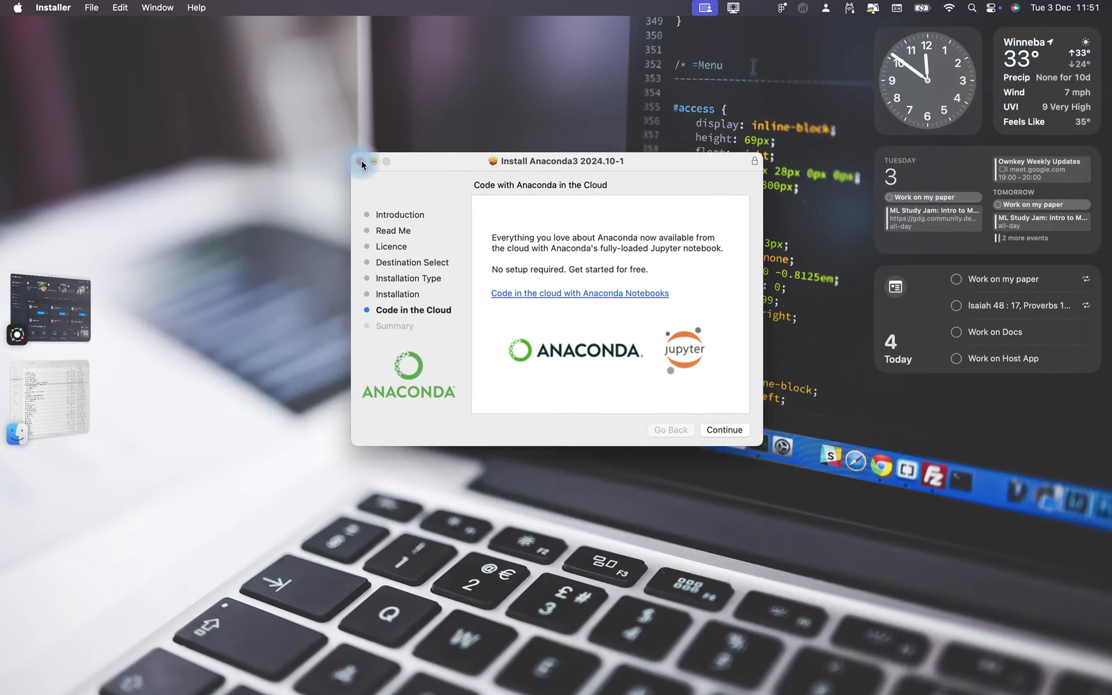
Close the Anaconda3 2024.10-1 installer by quitting it, and minimise the Downloads window.
left_click(360, 162)
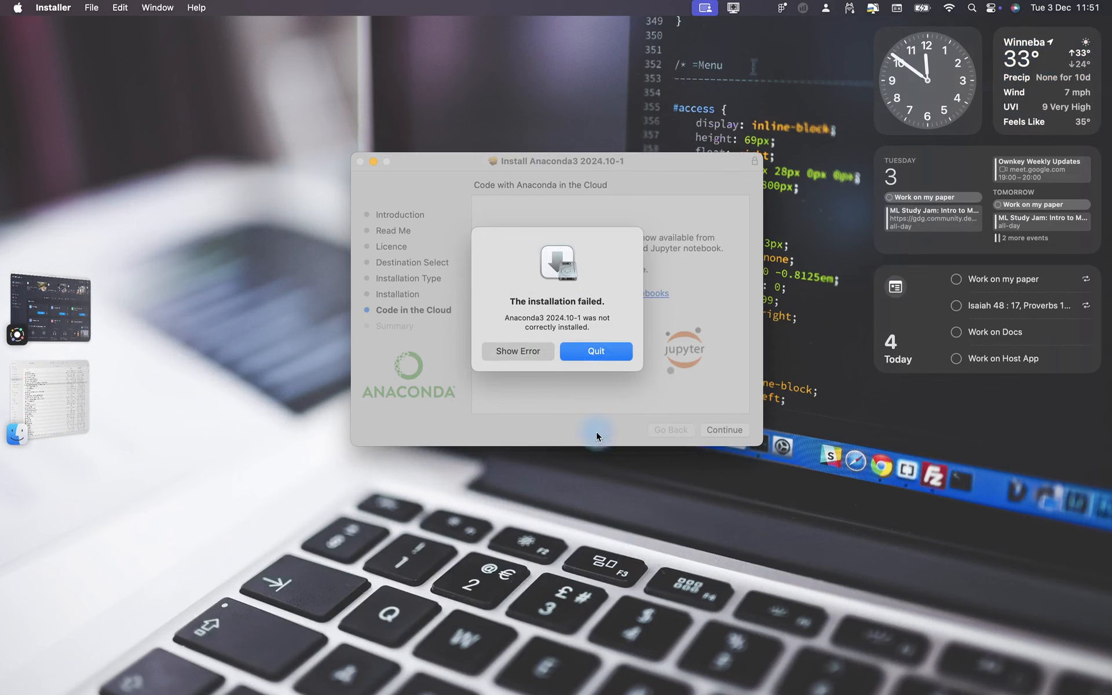
left_click(582, 349)
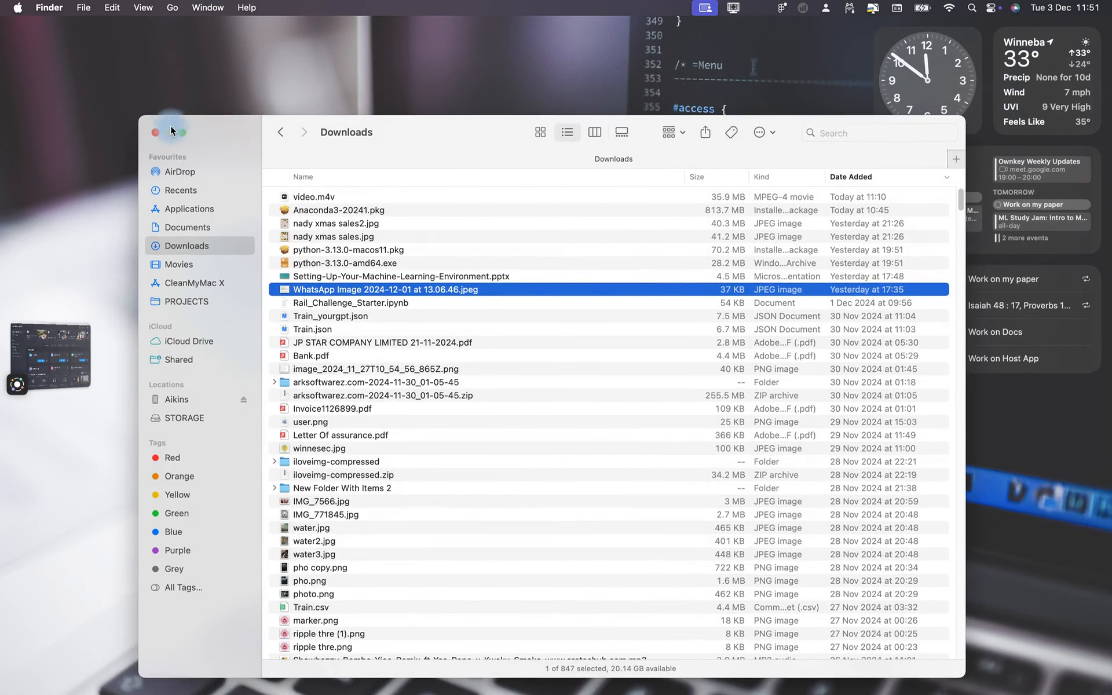
left_click(169, 132)
Launch Anaconda-Navigator and dismiss its update and sign-in prompts.
key("F4")
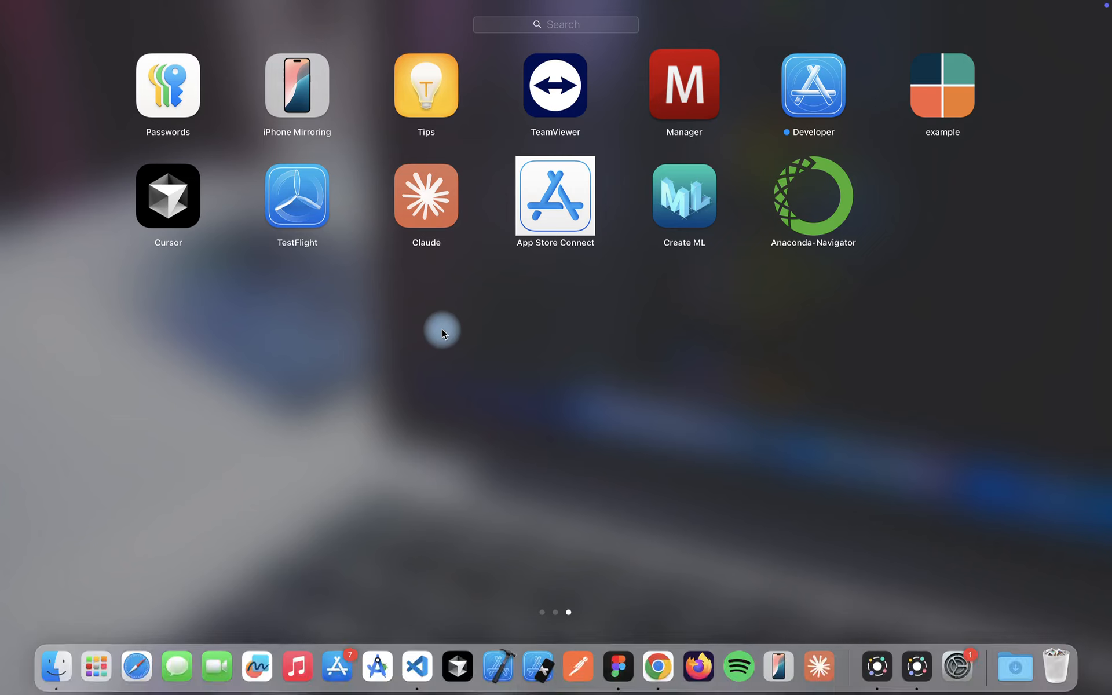
left_click(824, 218)
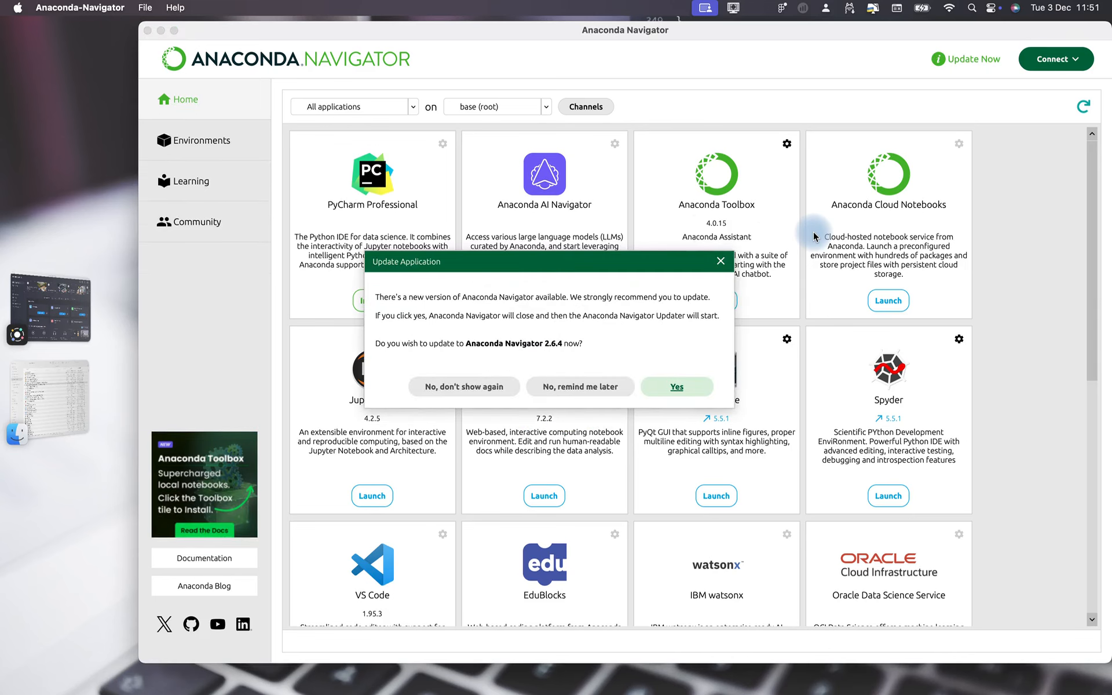
left_click(721, 262)
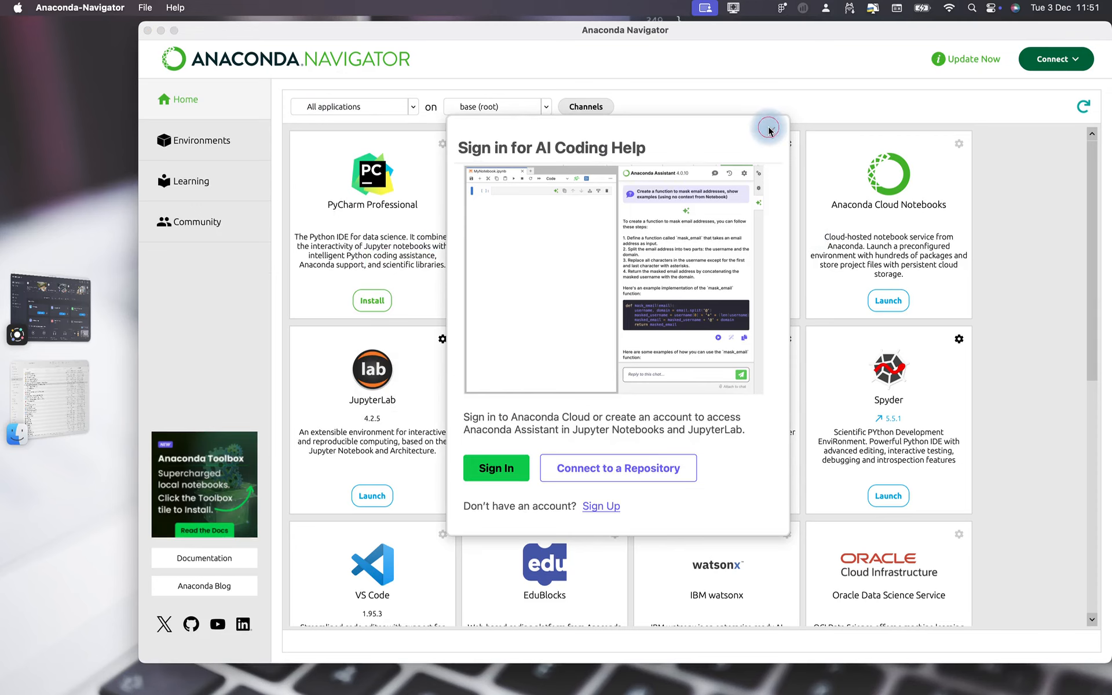
left_click(773, 132)
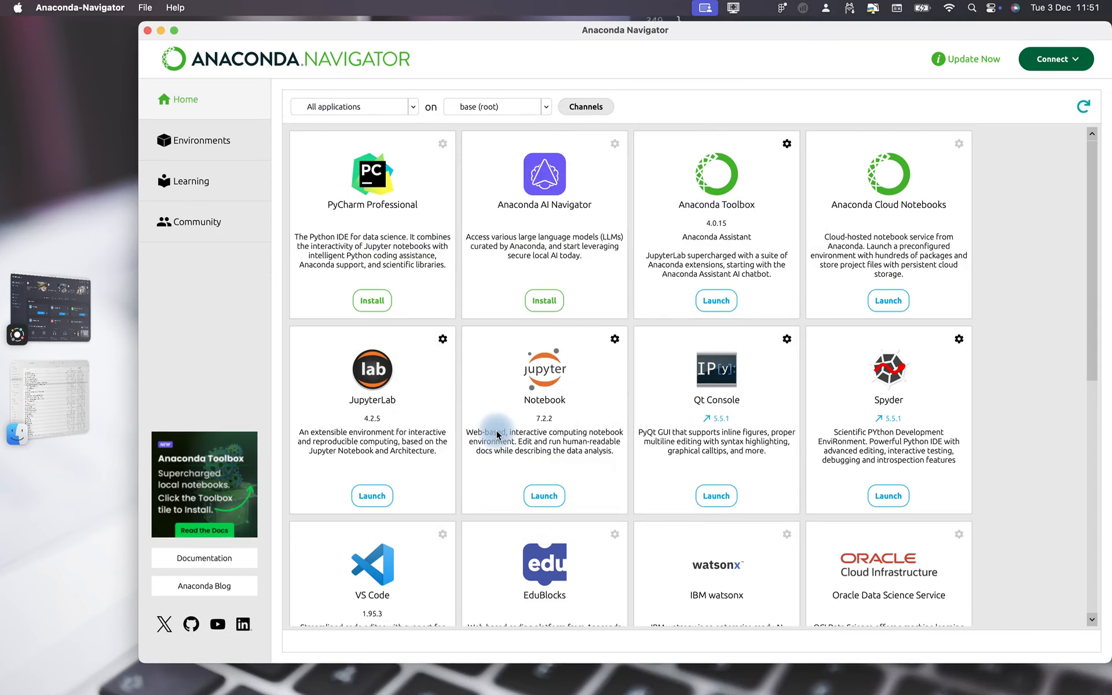
Examine the applications offered on Navigator's Home page, from PyCharm Professional down to RStudio.
scroll(487, 463, "down", 3)
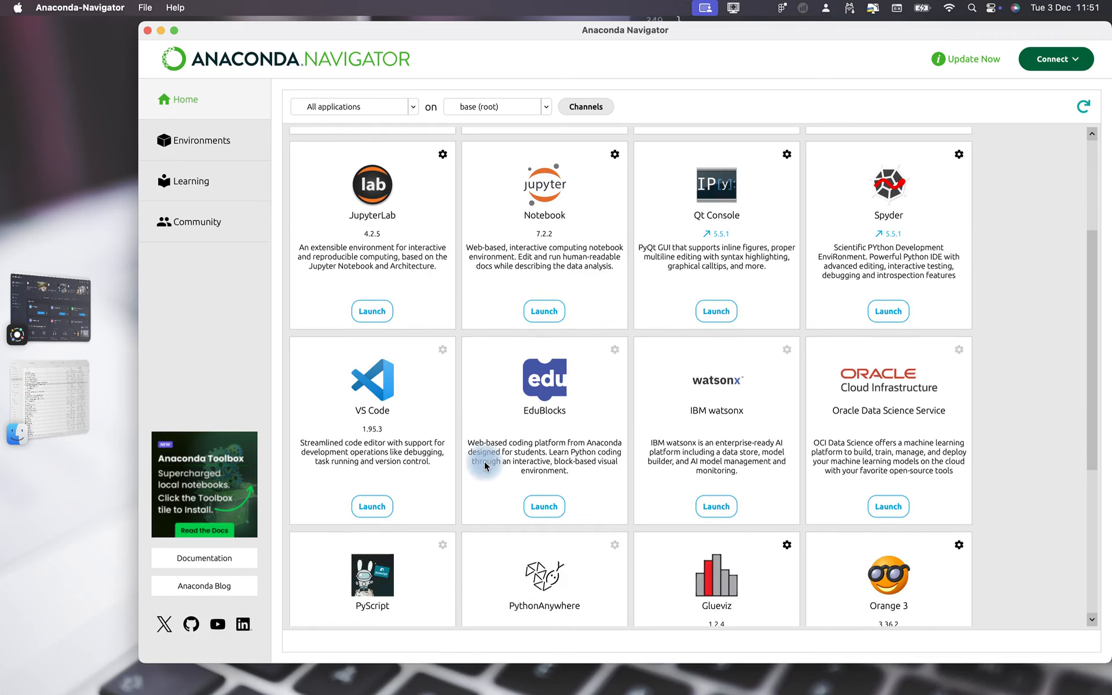
scroll(486, 466, "up", 3)
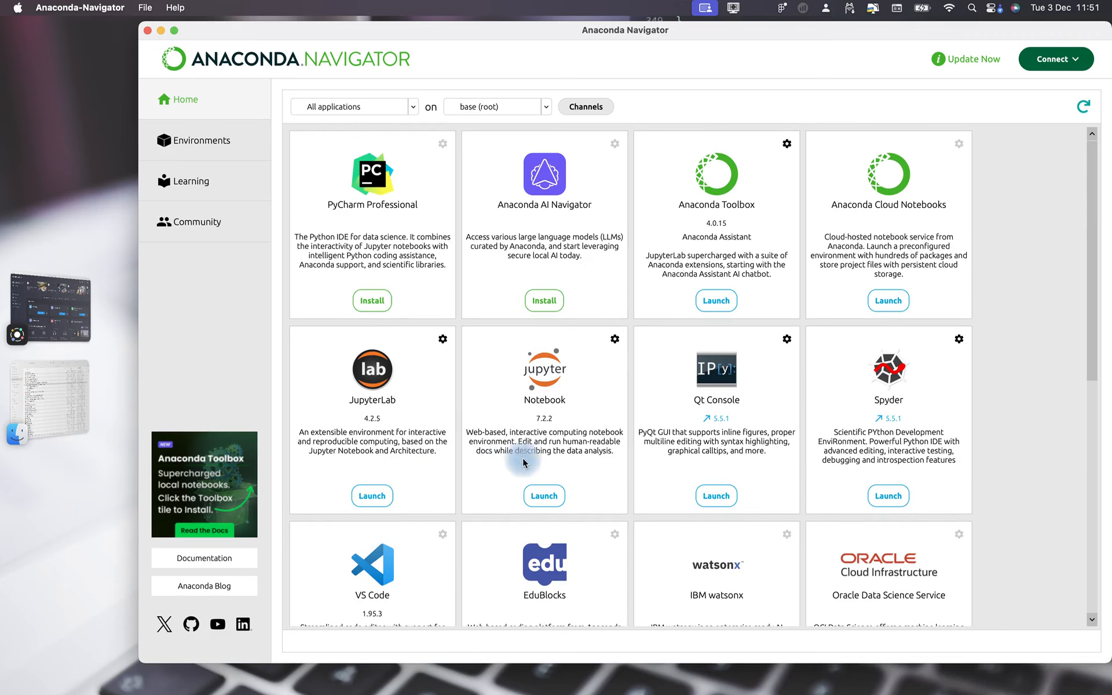
scroll(547, 464, "down", 8)
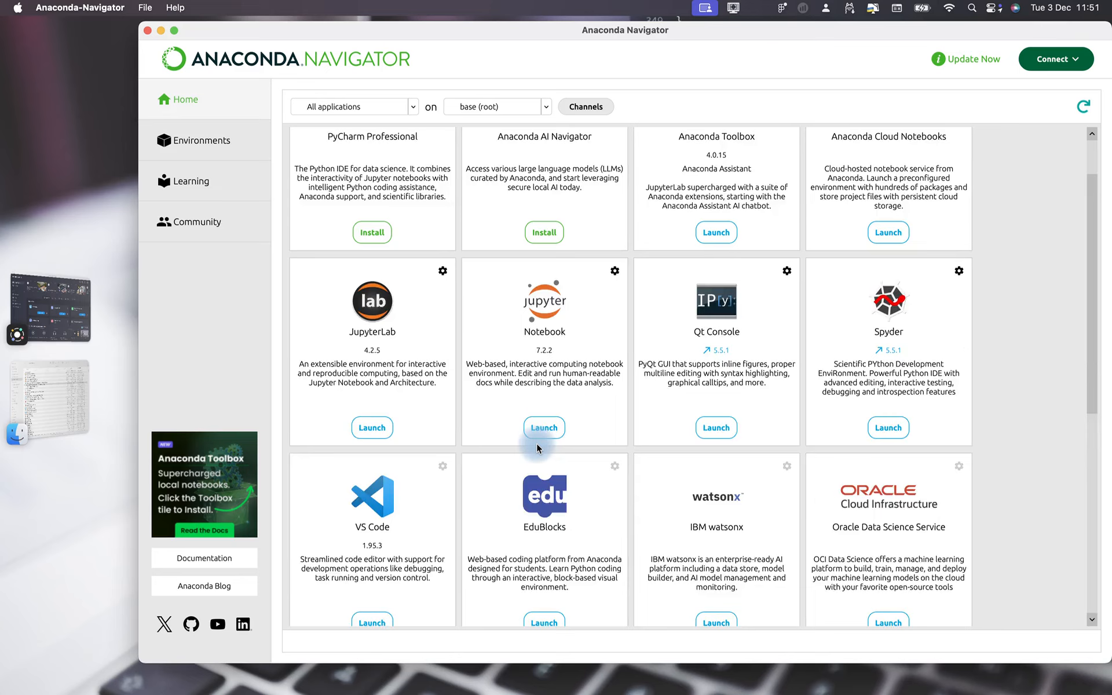
scroll(537, 447, "up", 10)
scroll(720, 446, "down", 5)
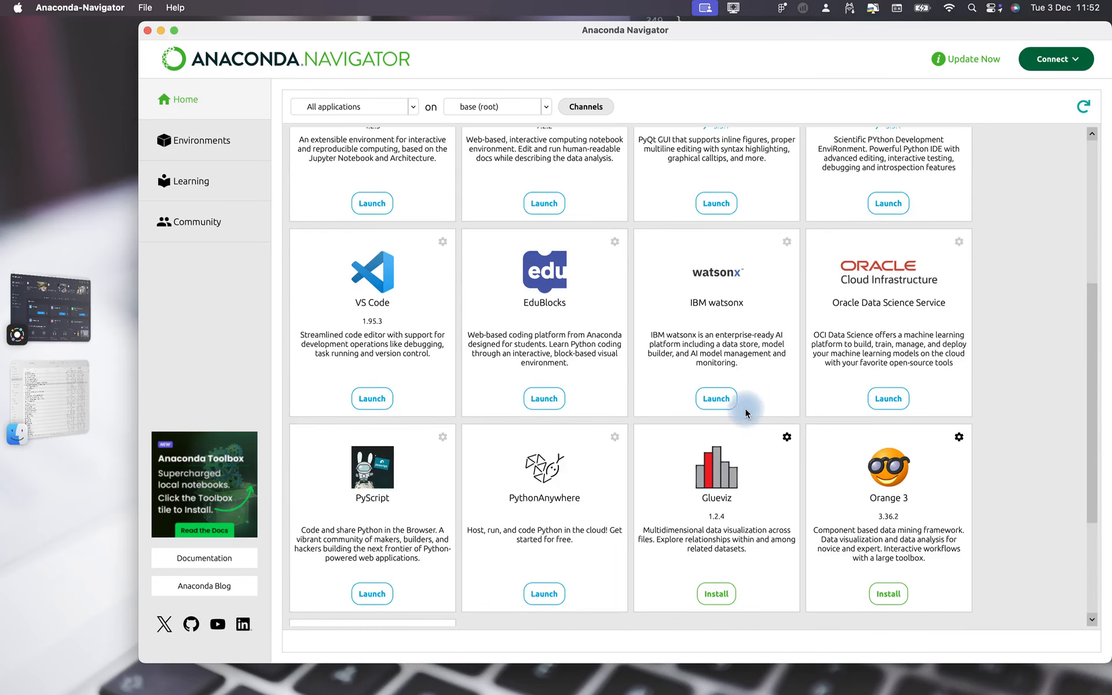
scroll(414, 483, "down", 4)
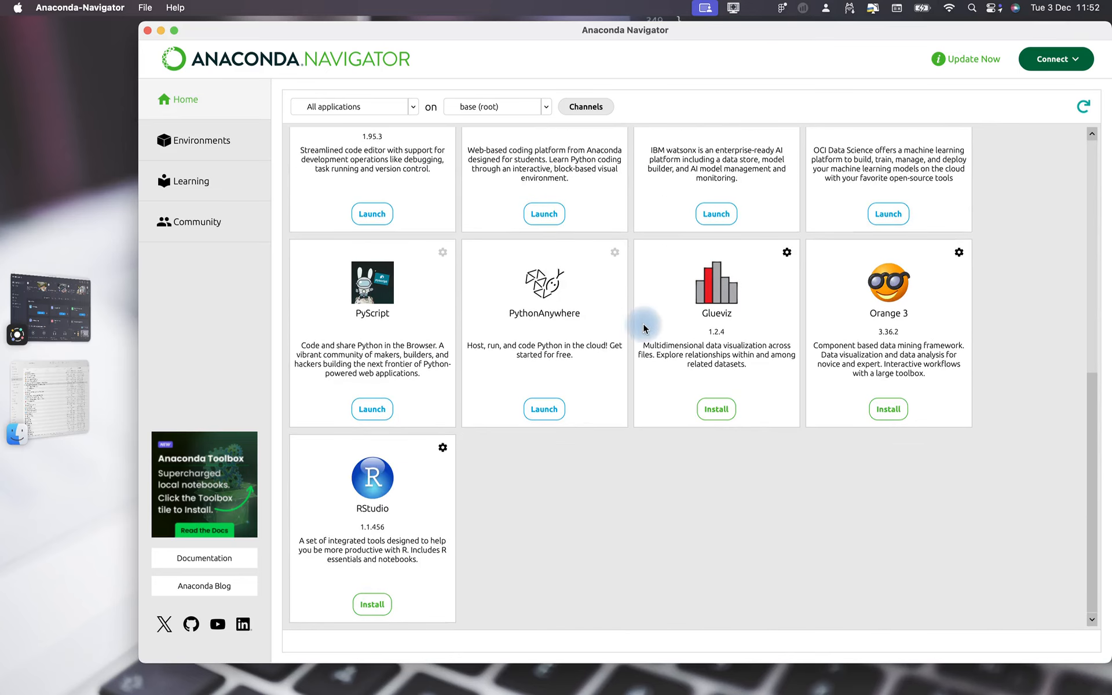
scroll(699, 320, "up", 10)
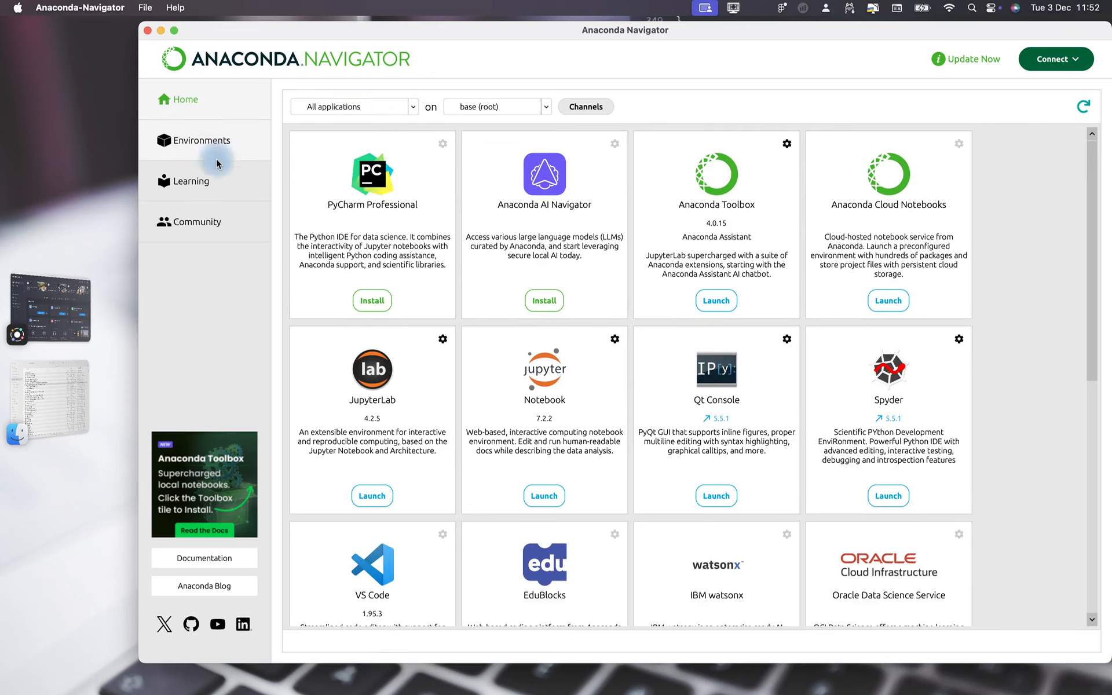
Start creating a new environment in Navigator's Environments section and name it test_env.
left_click(196, 150)
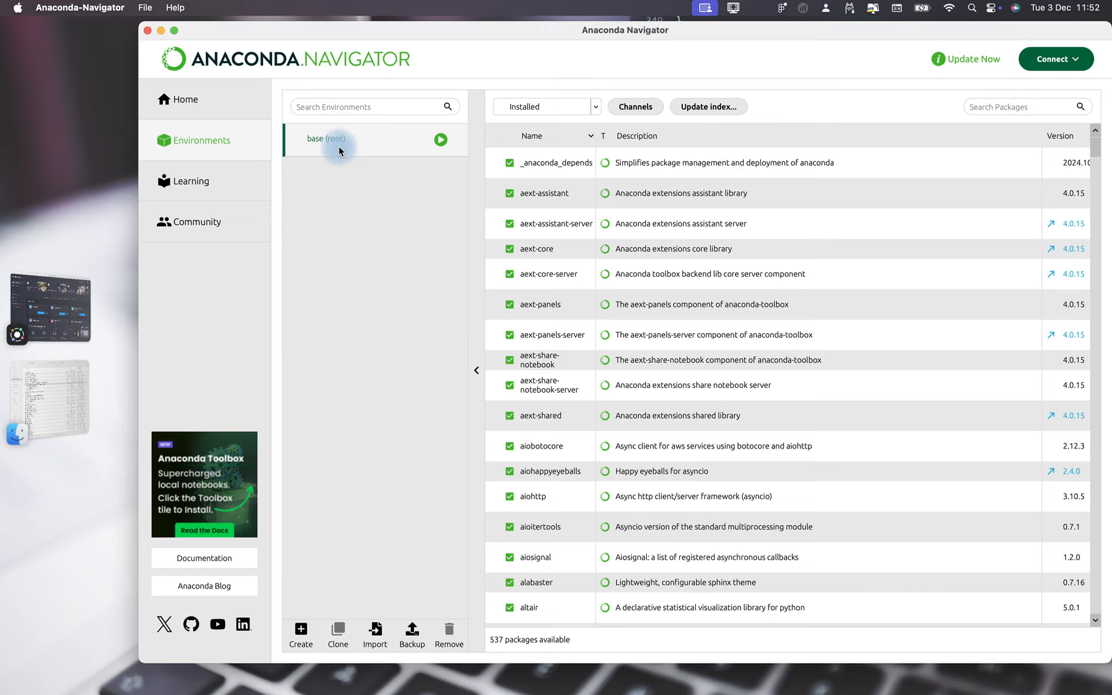
left_click(301, 632)
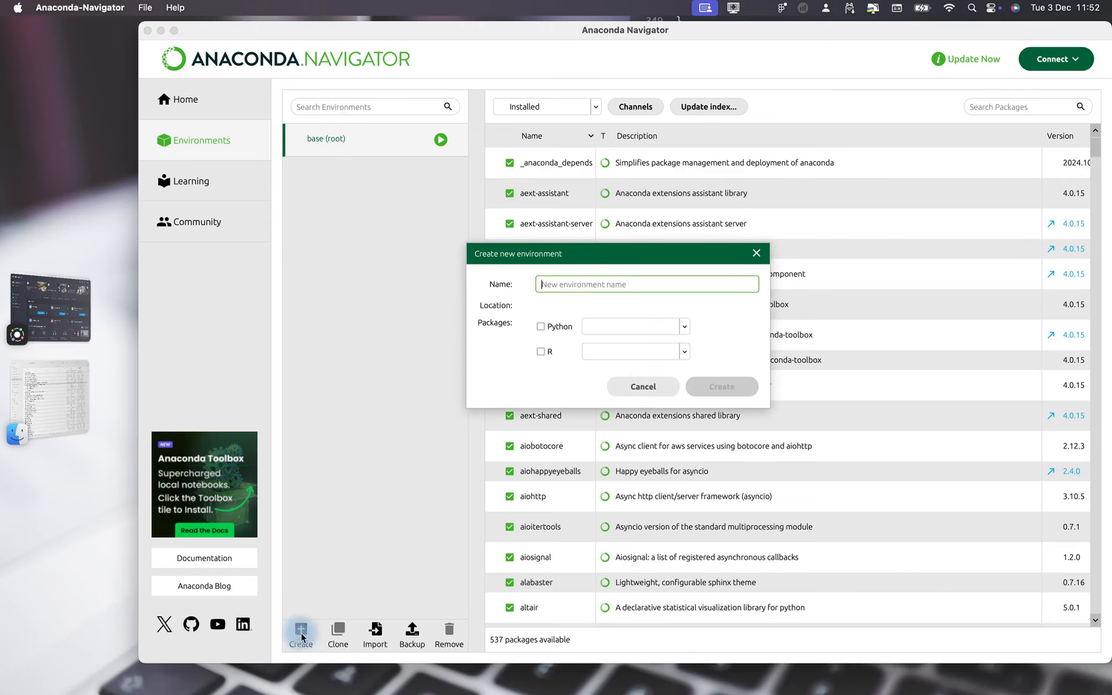
left_click(606, 290)
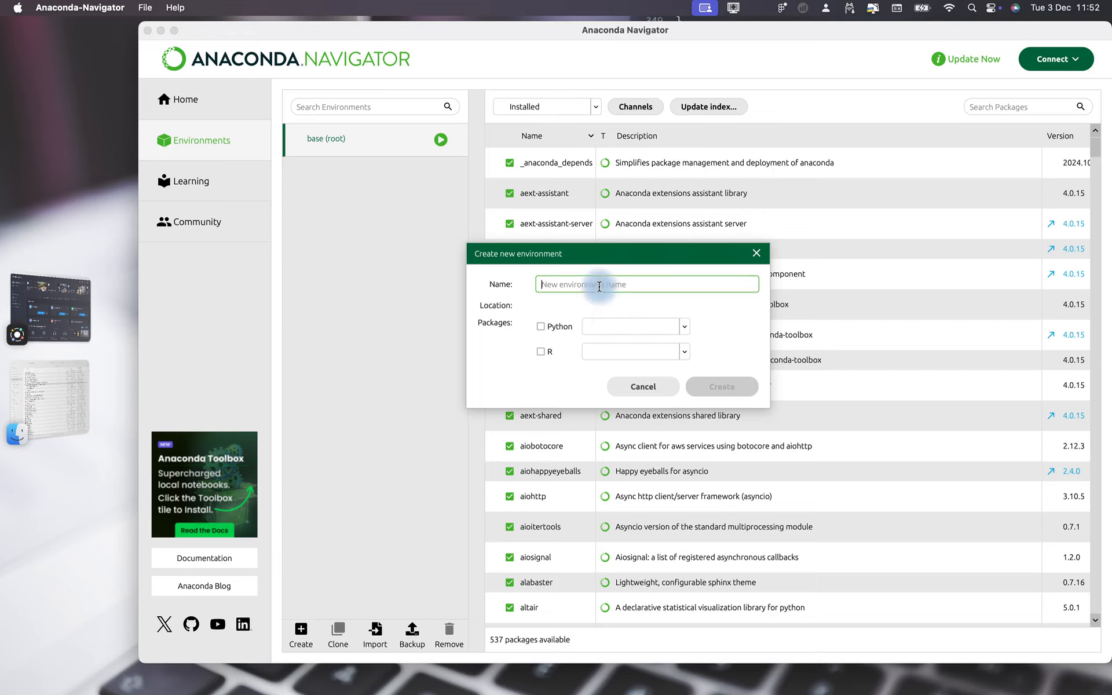
type("tex")
type("test")
type("_env")
double_click(560, 285)
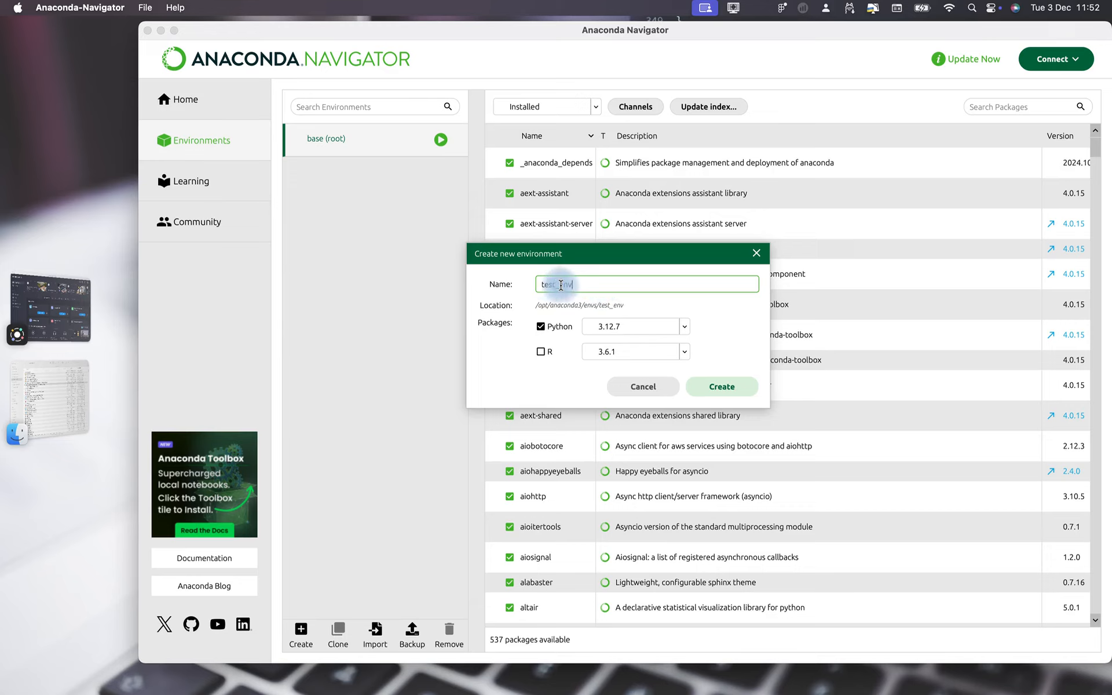
left_click(603, 285)
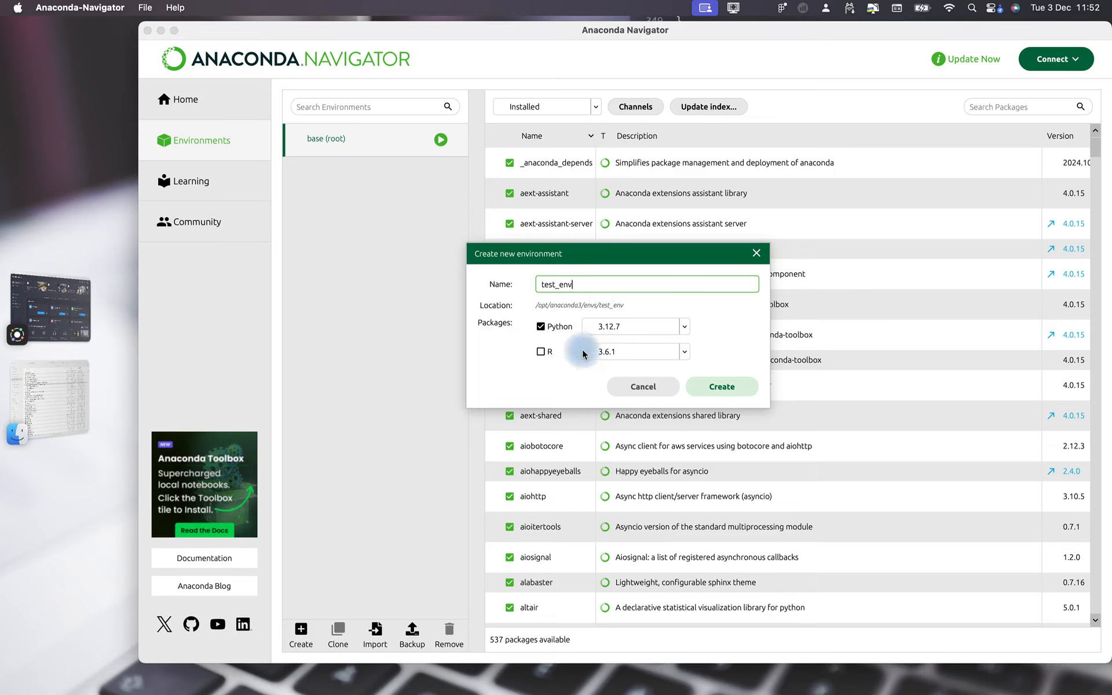
Set the environment's Python version to 3.13.0, create it, and select test_env in the environment list.
left_click(615, 327)
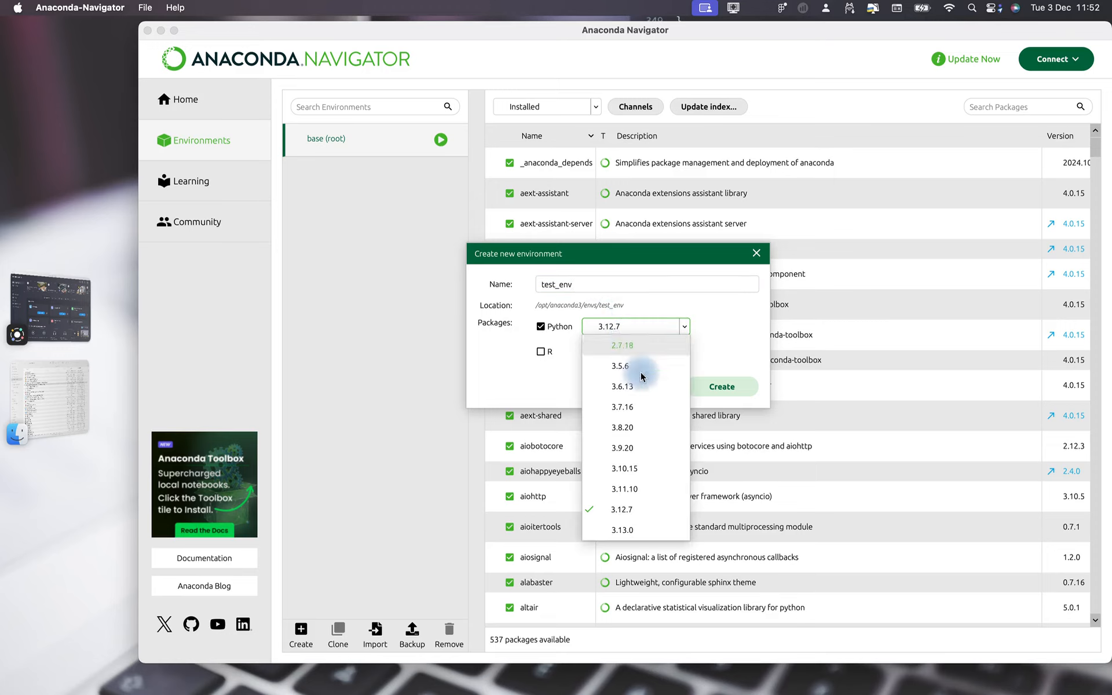
left_click(622, 531)
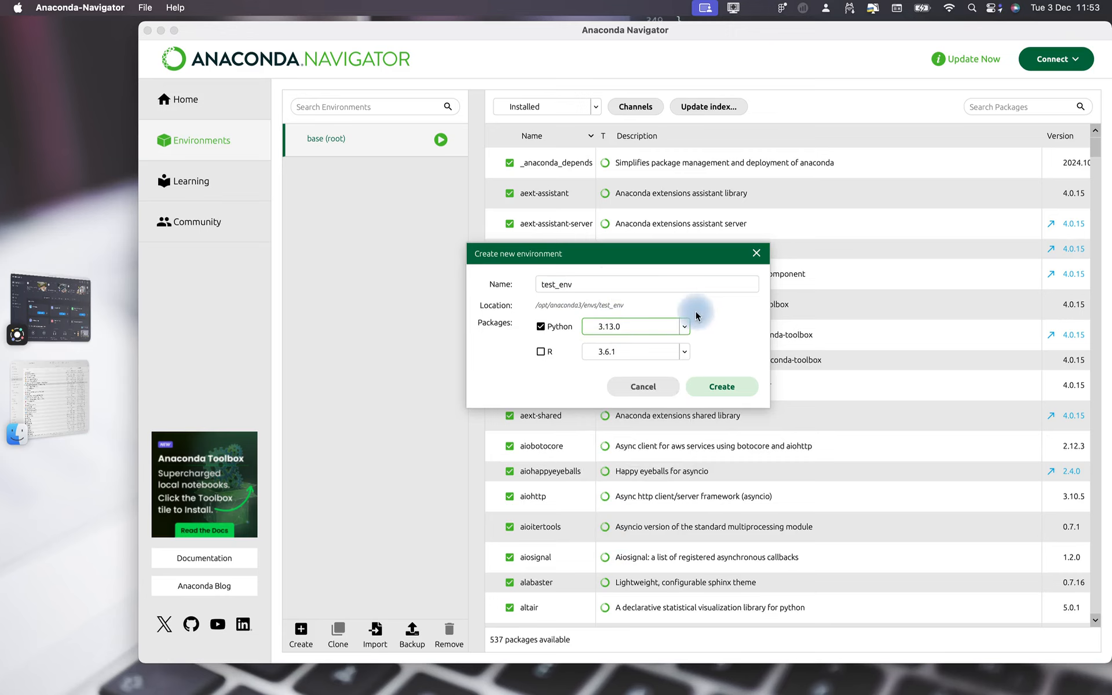
left_click(724, 392)
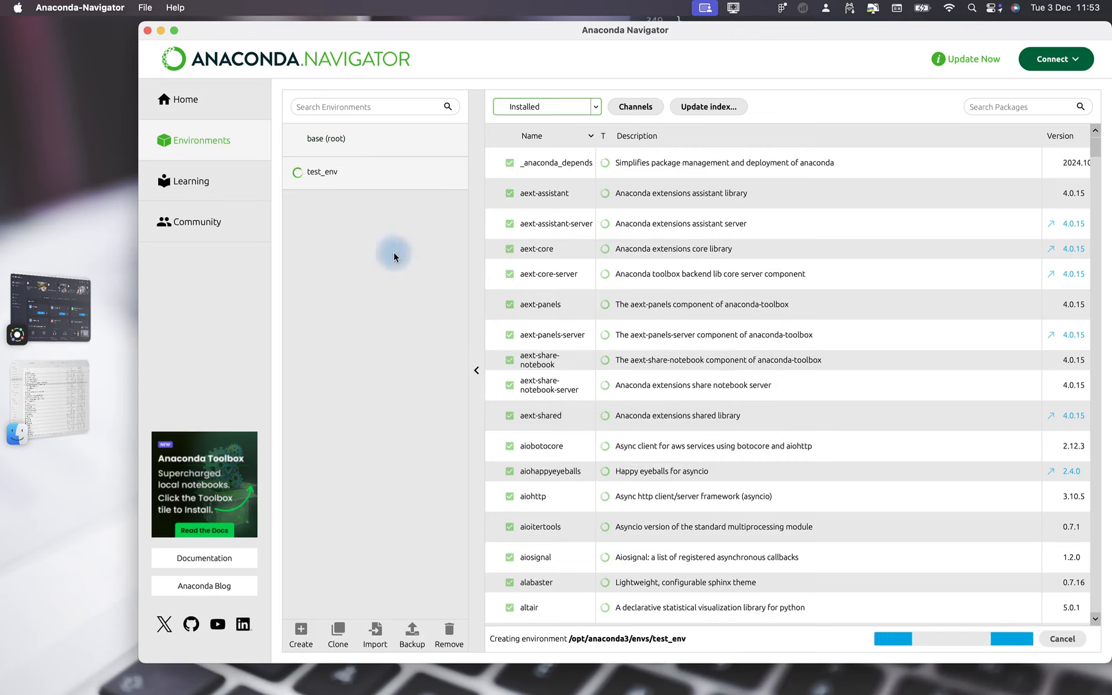
left_click(322, 177)
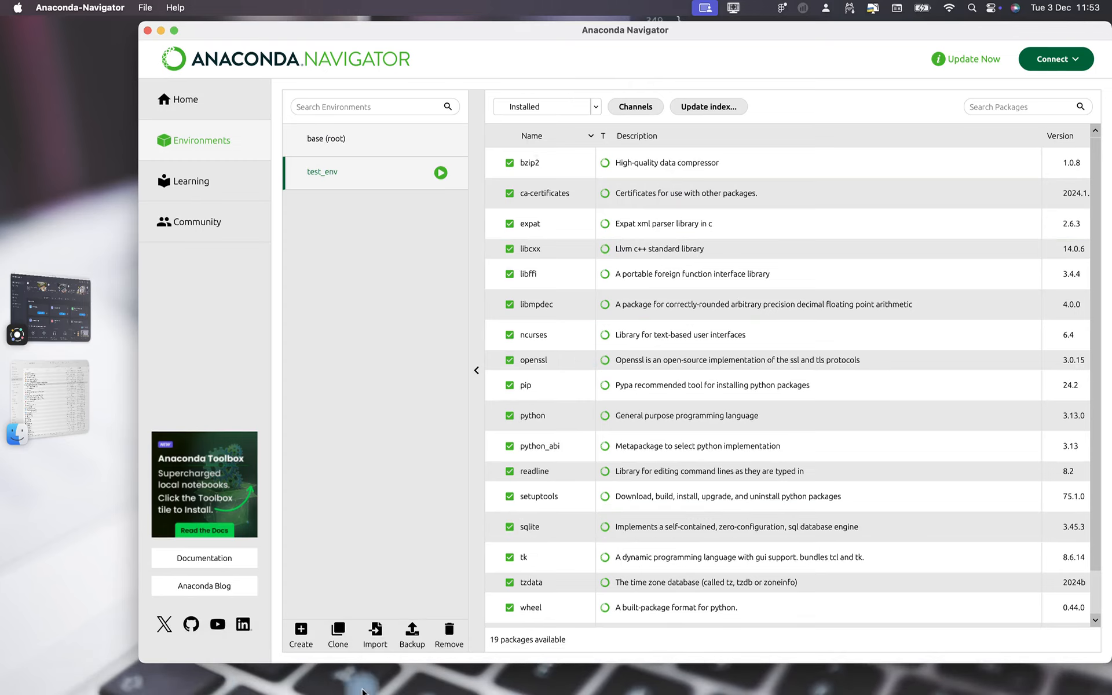
Switch to Visual Studio Code and start opening a folder, browsing to ML PROJECTS inside PROJECTS.
left_click(403, 671)
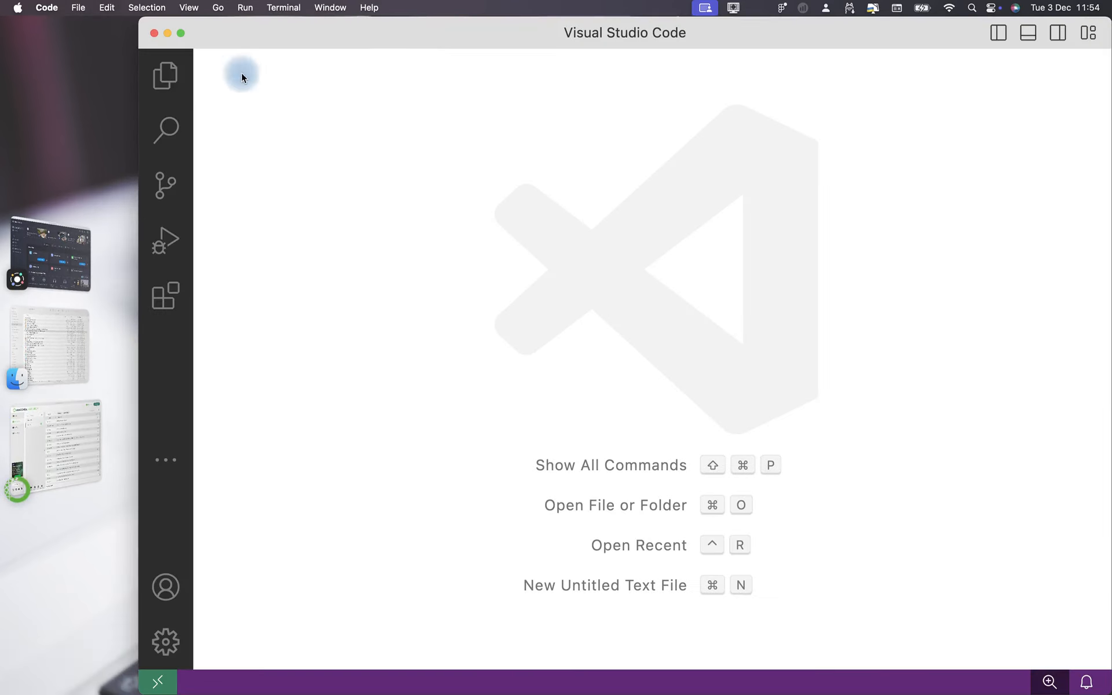
left_click(78, 7)
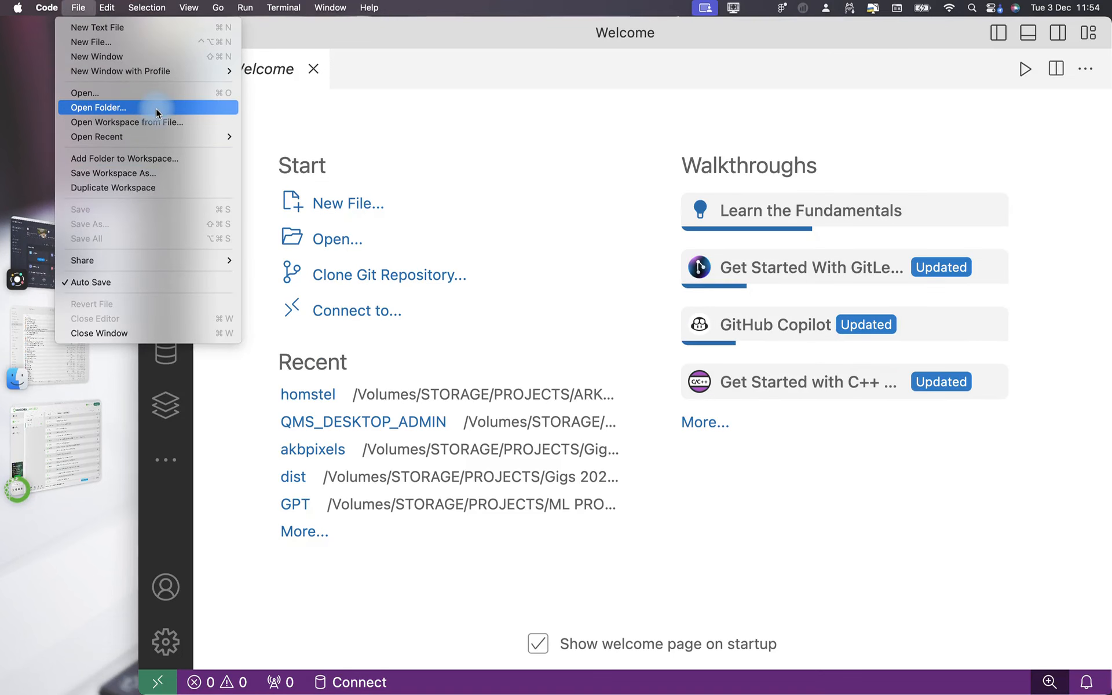
left_click(155, 109)
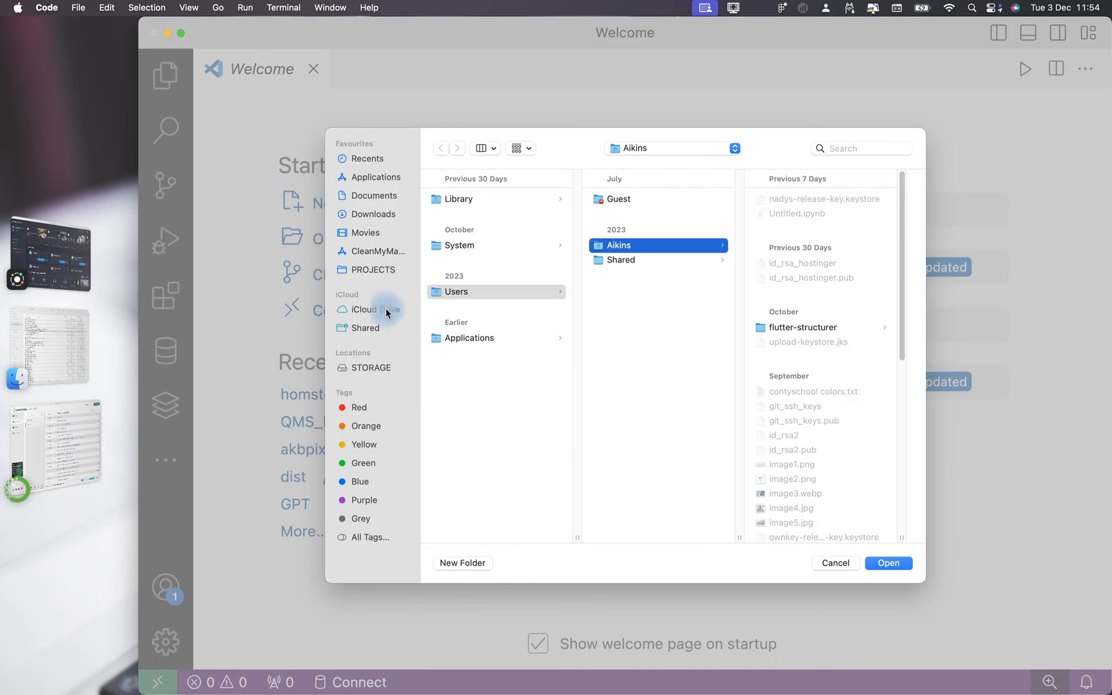
left_click(371, 270)
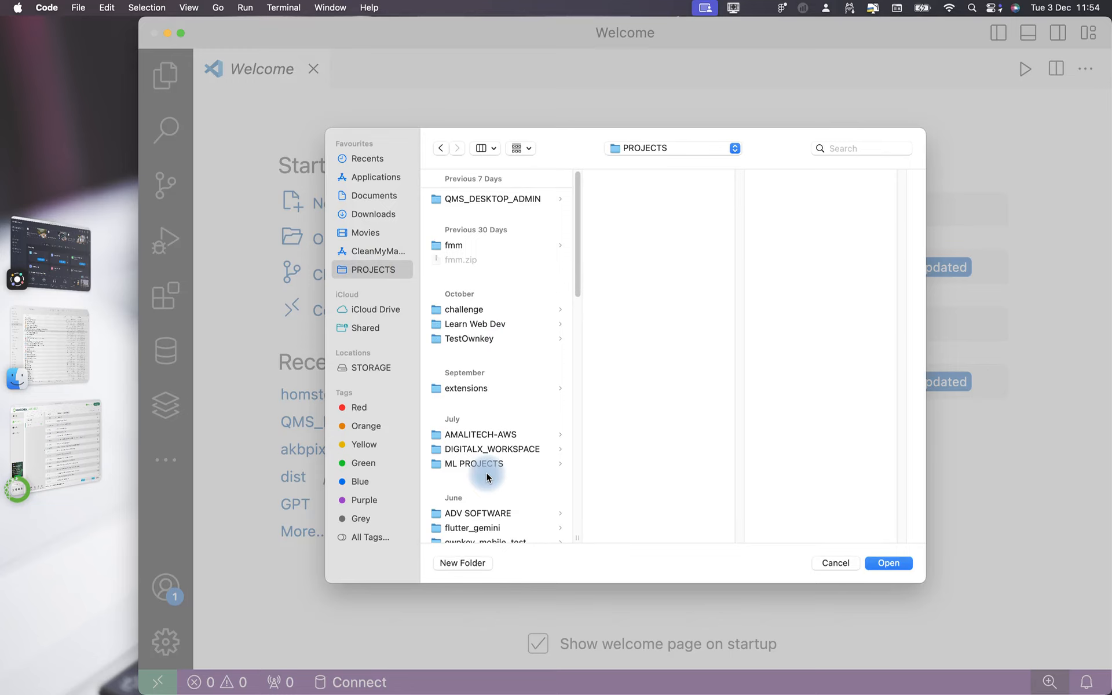
left_click(486, 462)
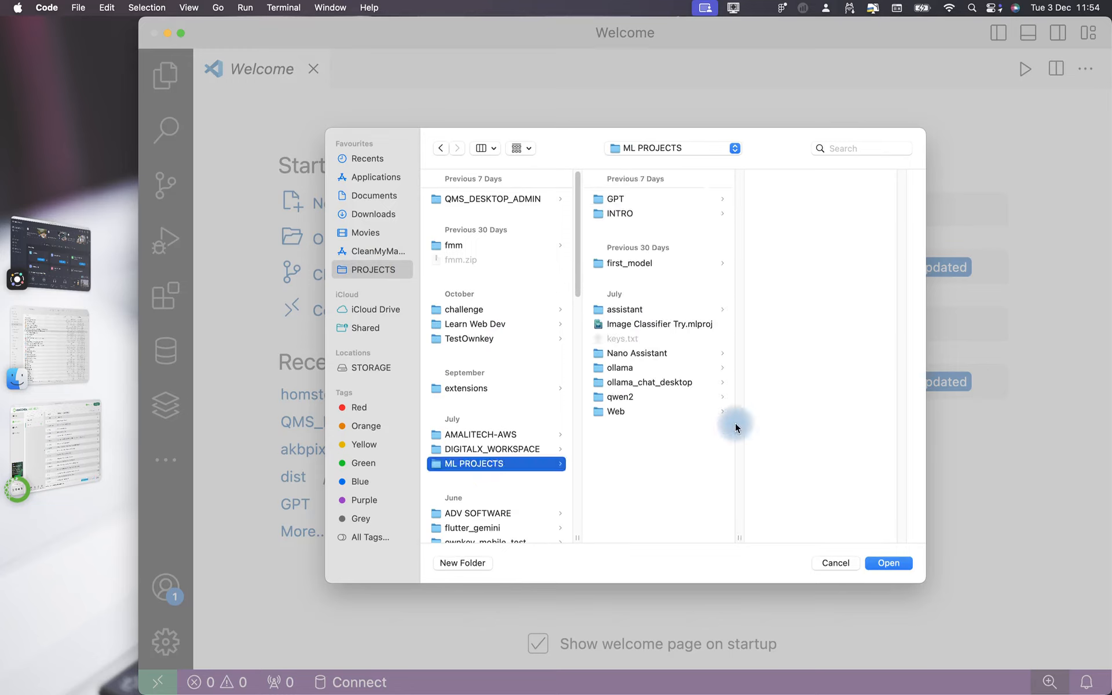
Create a new folder named test_ml inside ML PROJECTS and open it as the working folder.
left_click(461, 563)
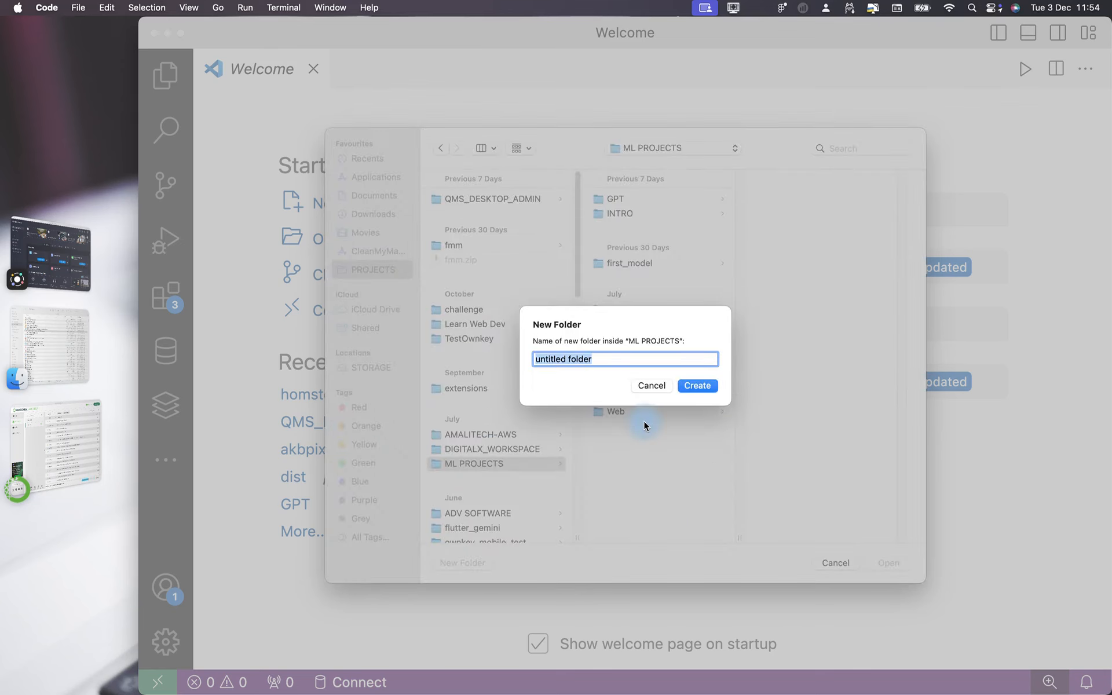
type("test_")
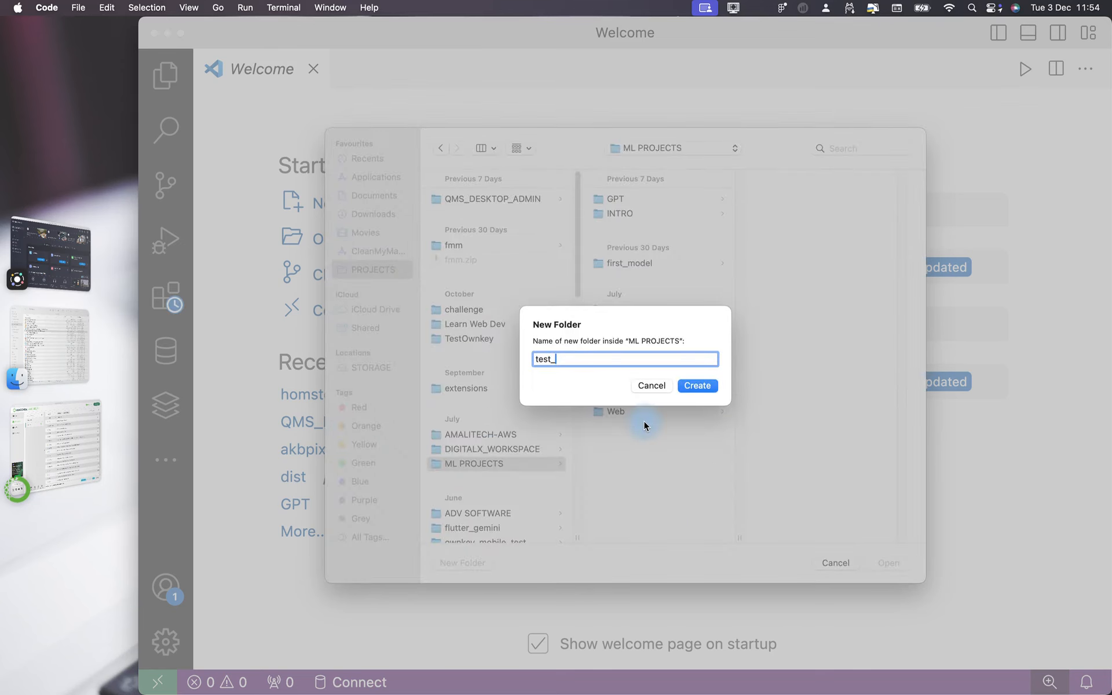
type("ml")
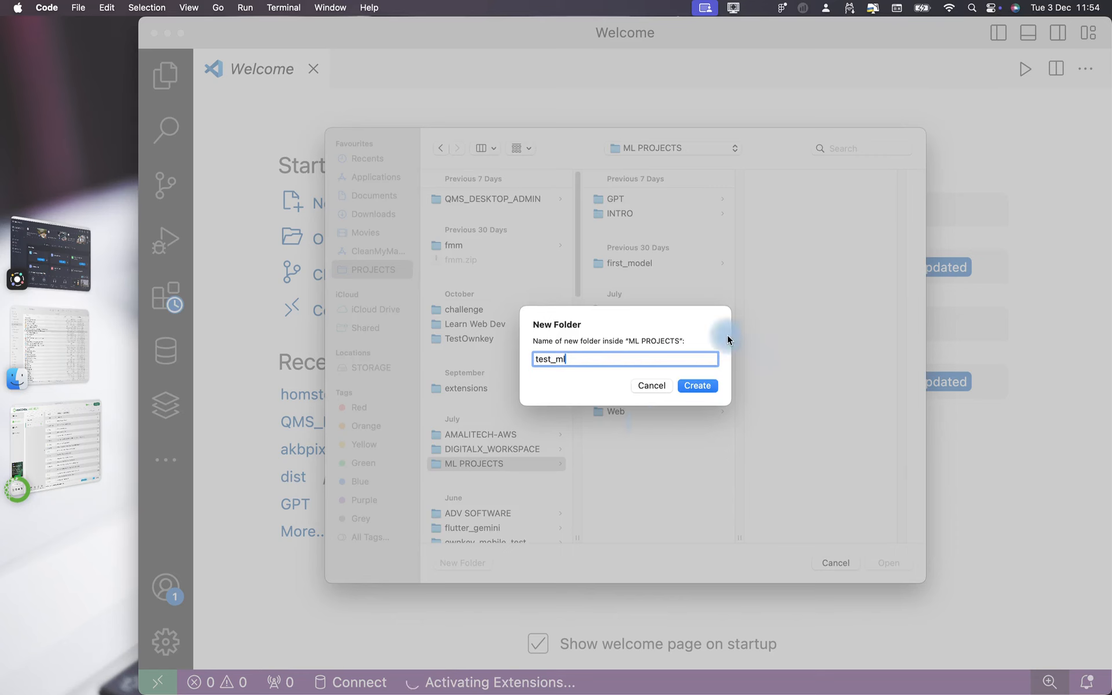
key("Return")
left_click(616, 202)
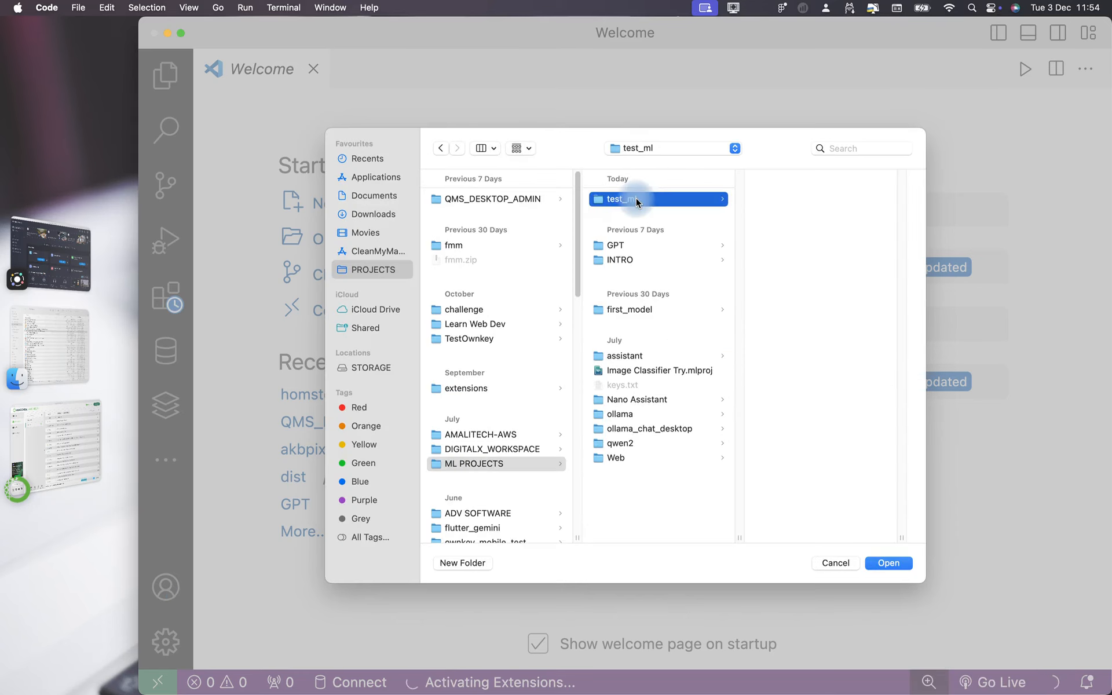
left_click(888, 563)
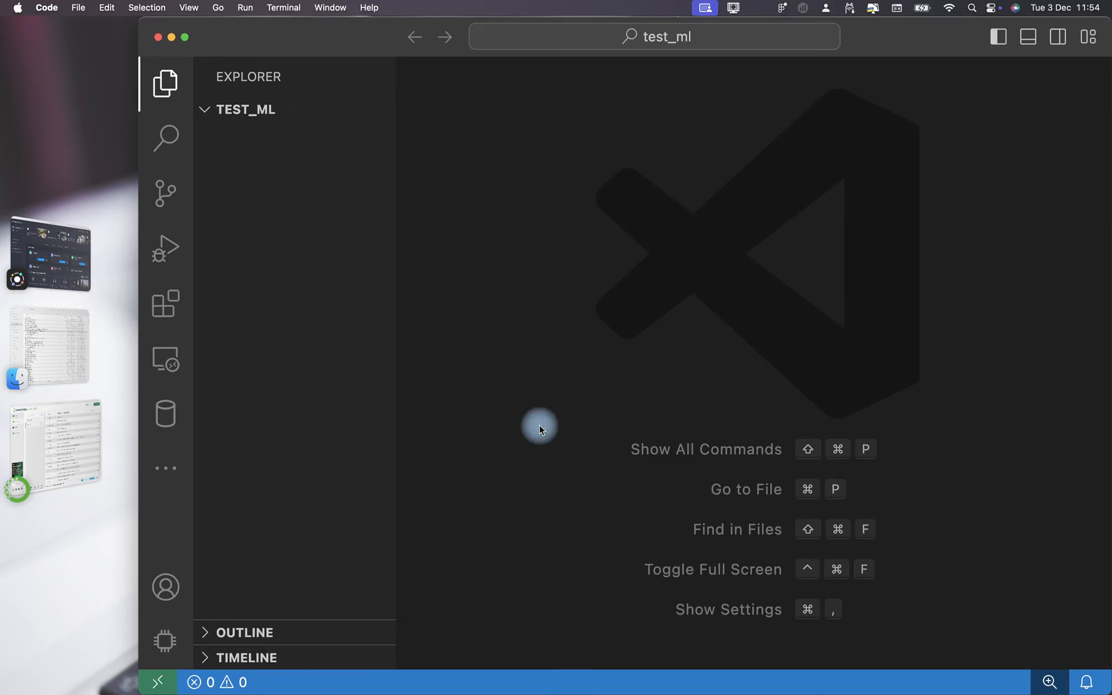
Look through the file and view commands available for the test_ml folder.
left_click(71, 9)
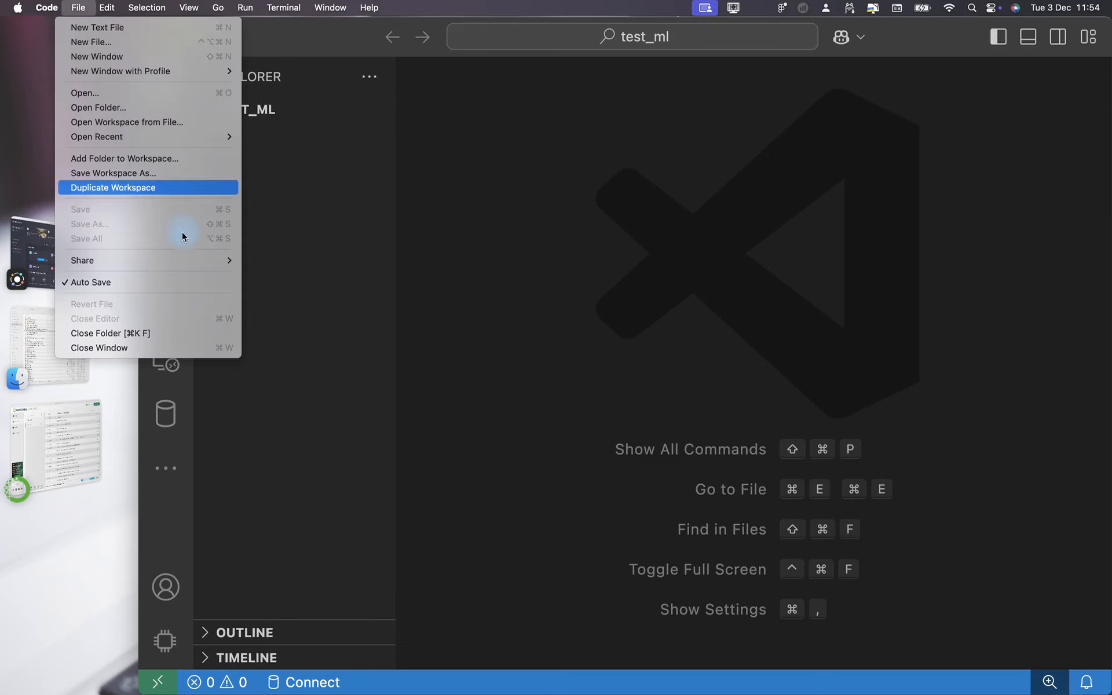
mouse_move(189, 9)
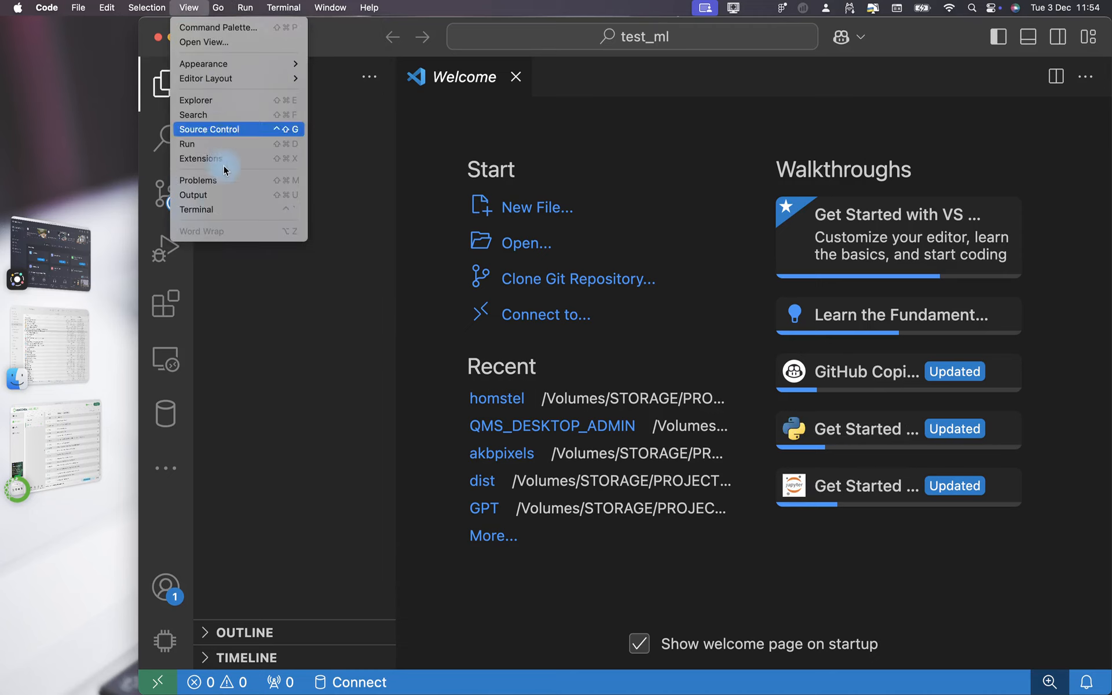